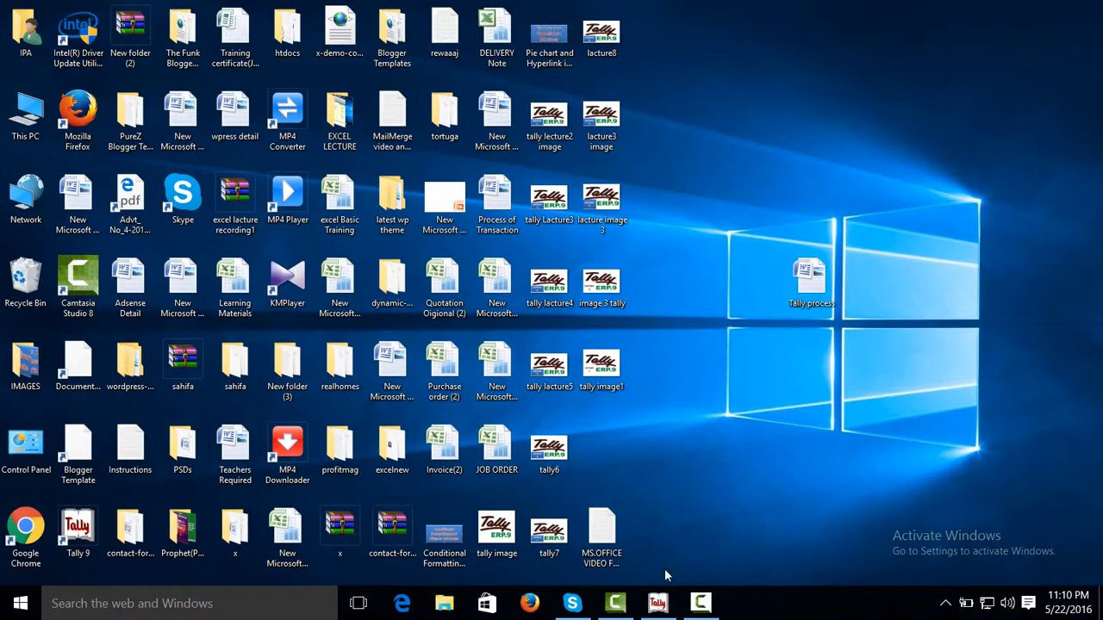
left_click(700, 603)
left_click(1036, 539)
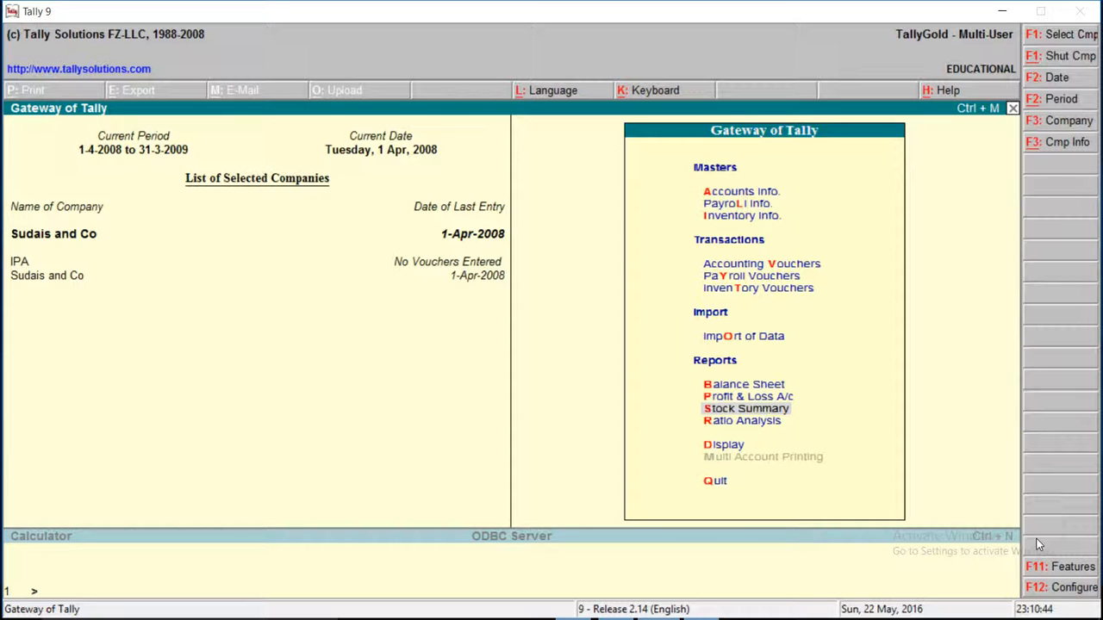
key("Down")
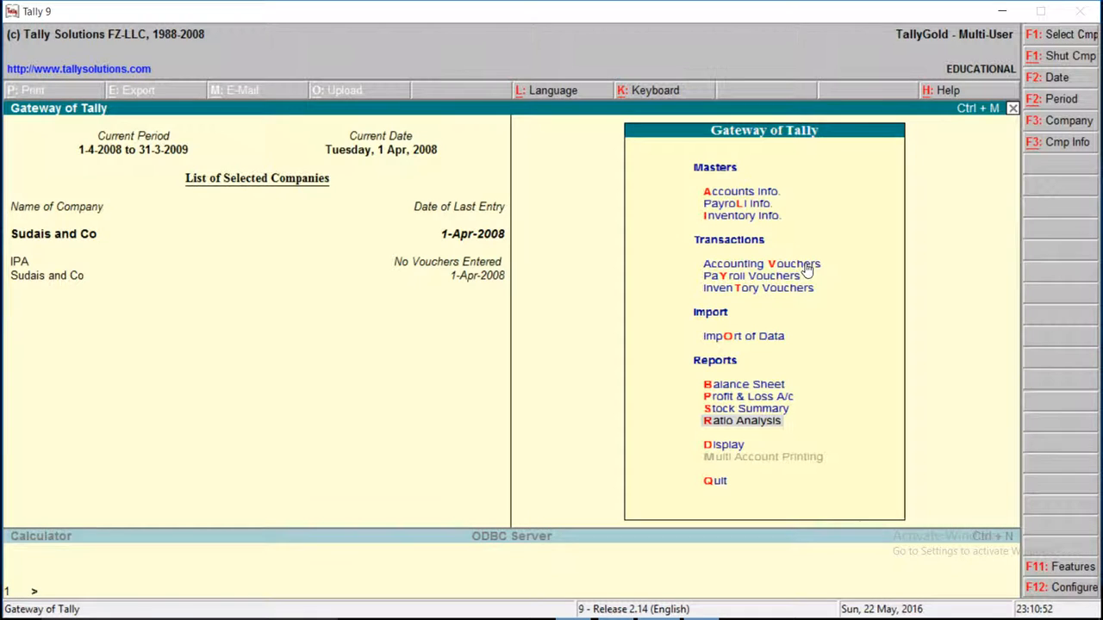
left_click(806, 269)
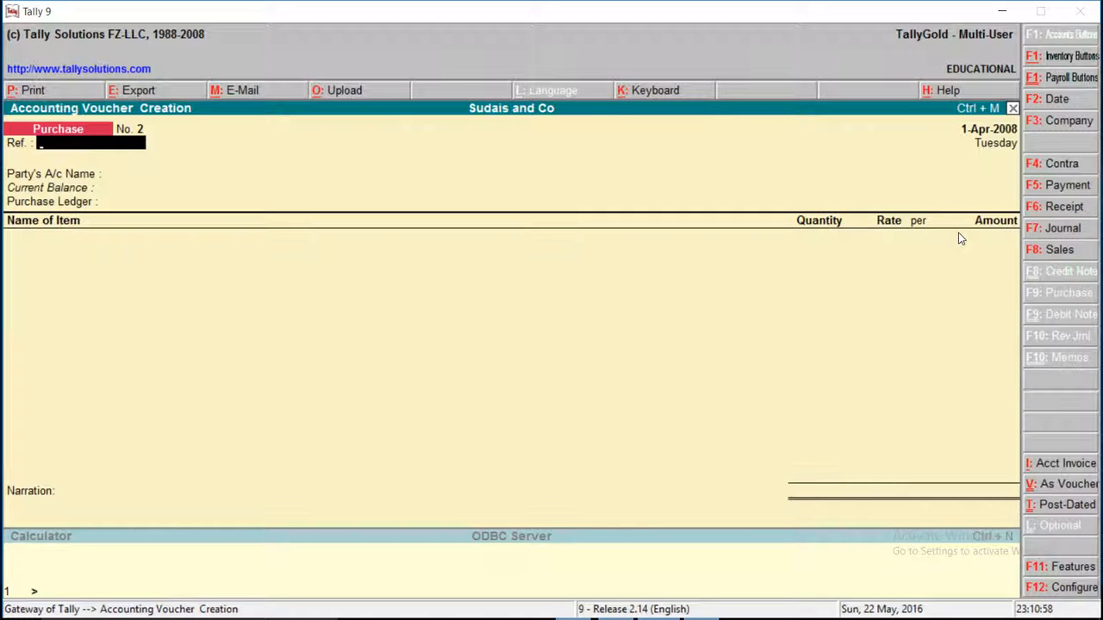
key("Escape")
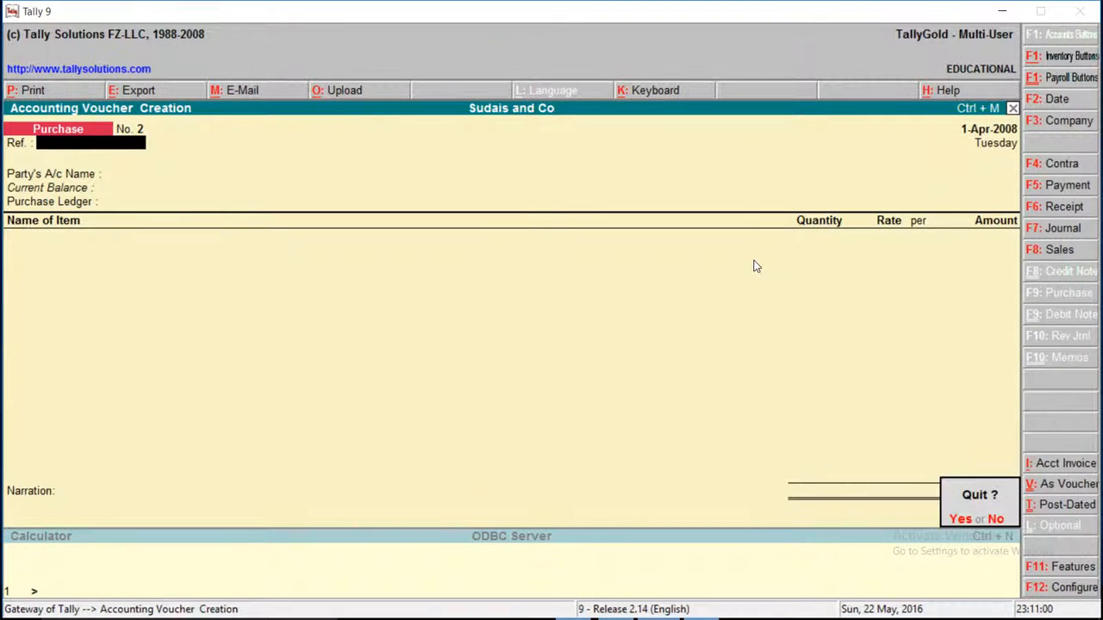
key("Return")
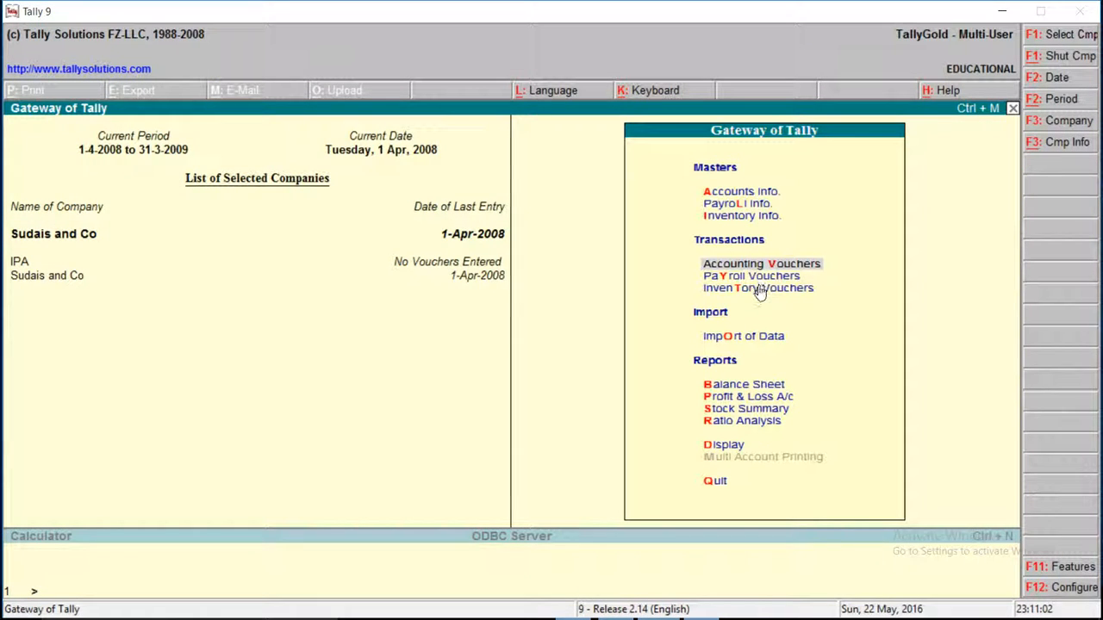
Open a new sales order voucher and look up the ledger accounts available as the party
left_click(761, 291)
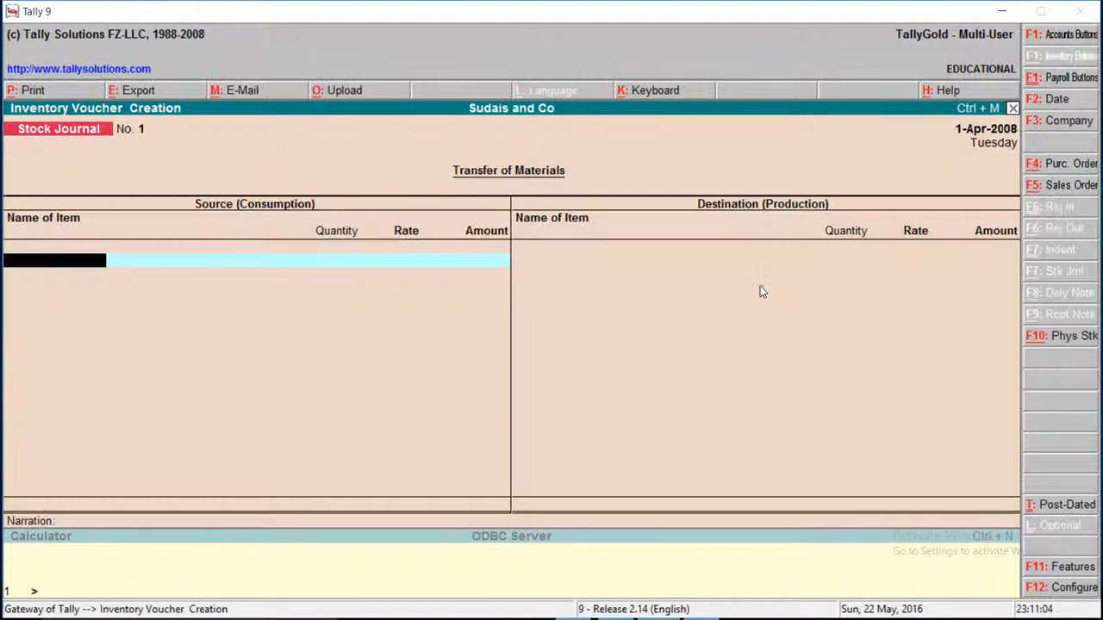
left_click(1068, 185)
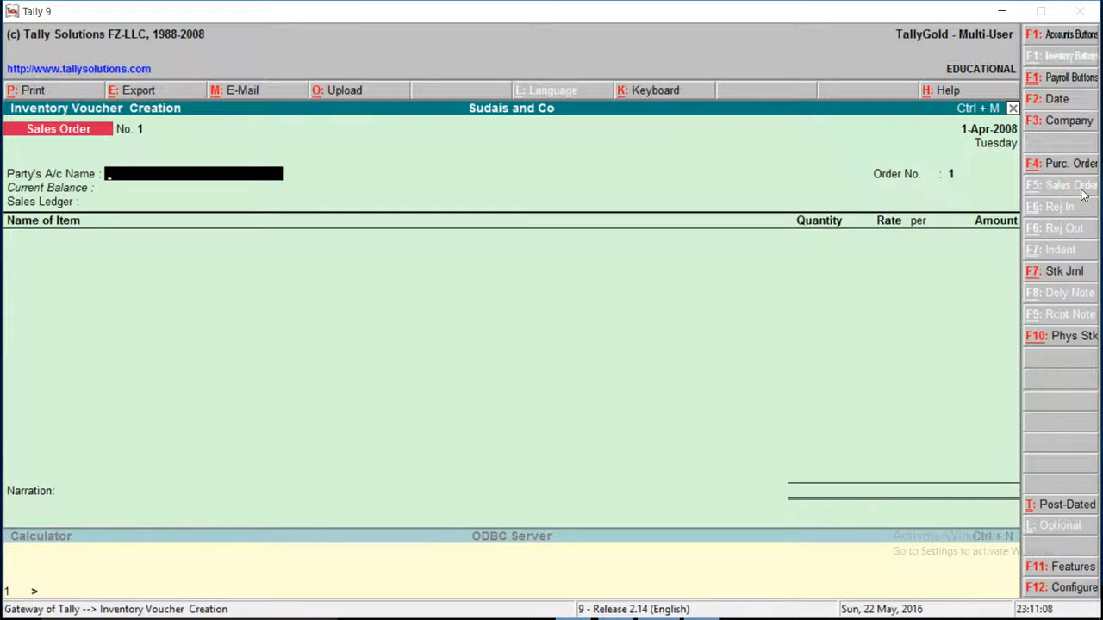
type("S")
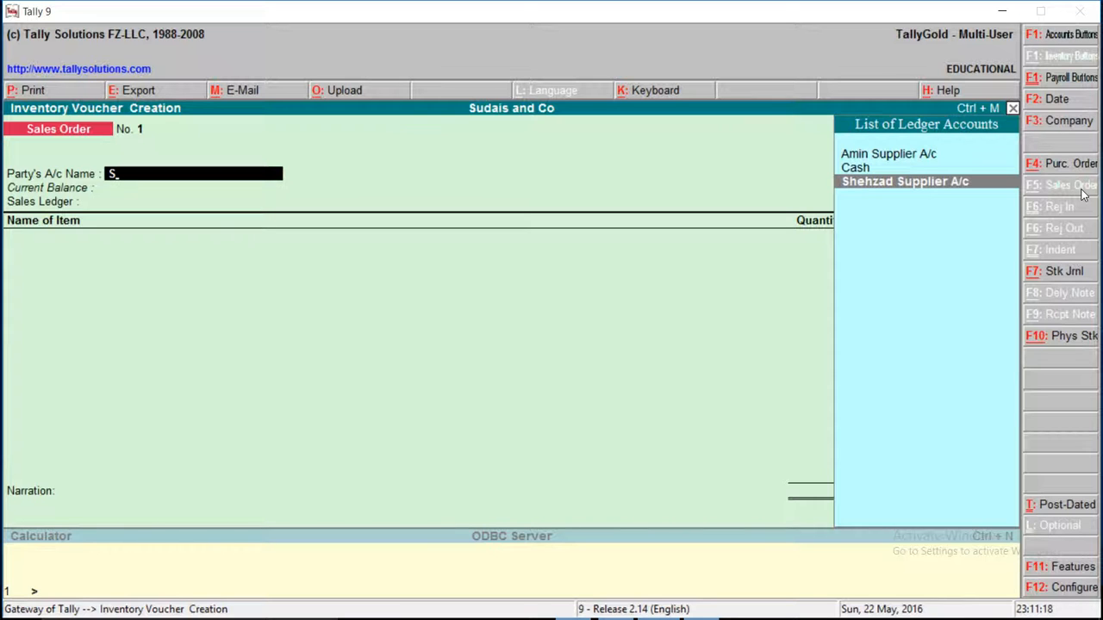
left_click(1002, 13)
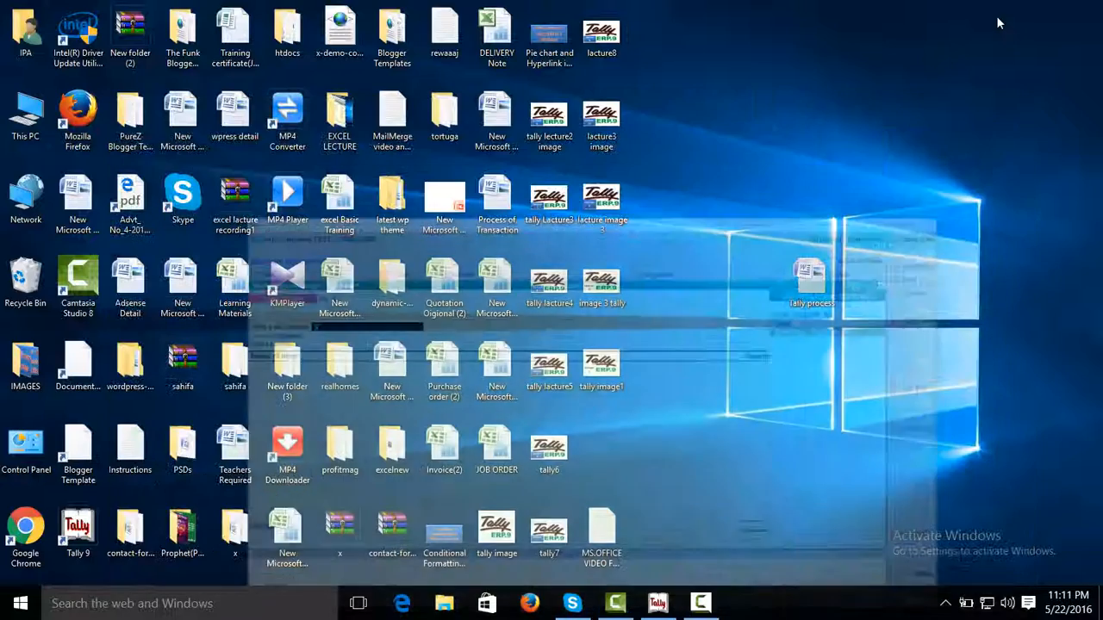
left_click(701, 603)
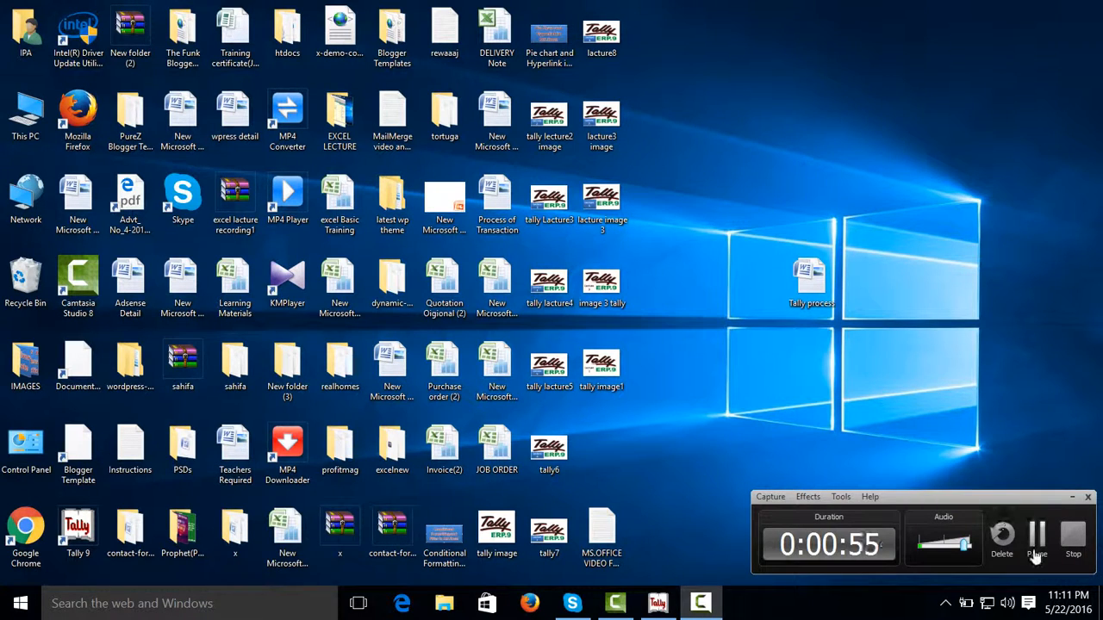
left_click(1035, 556)
left_click(661, 601)
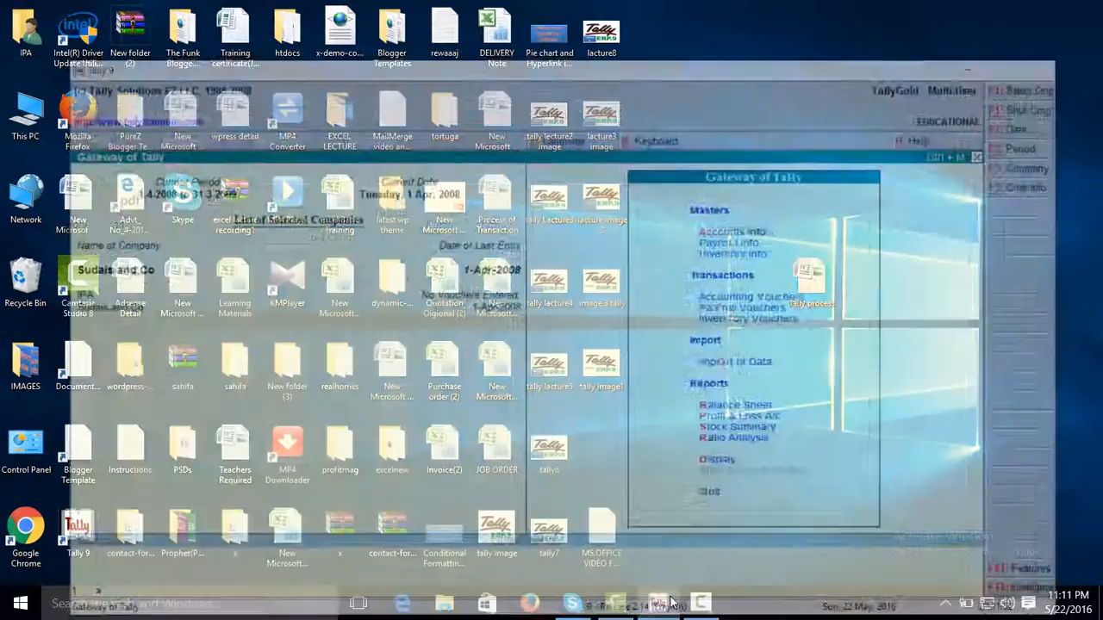
key("Return")
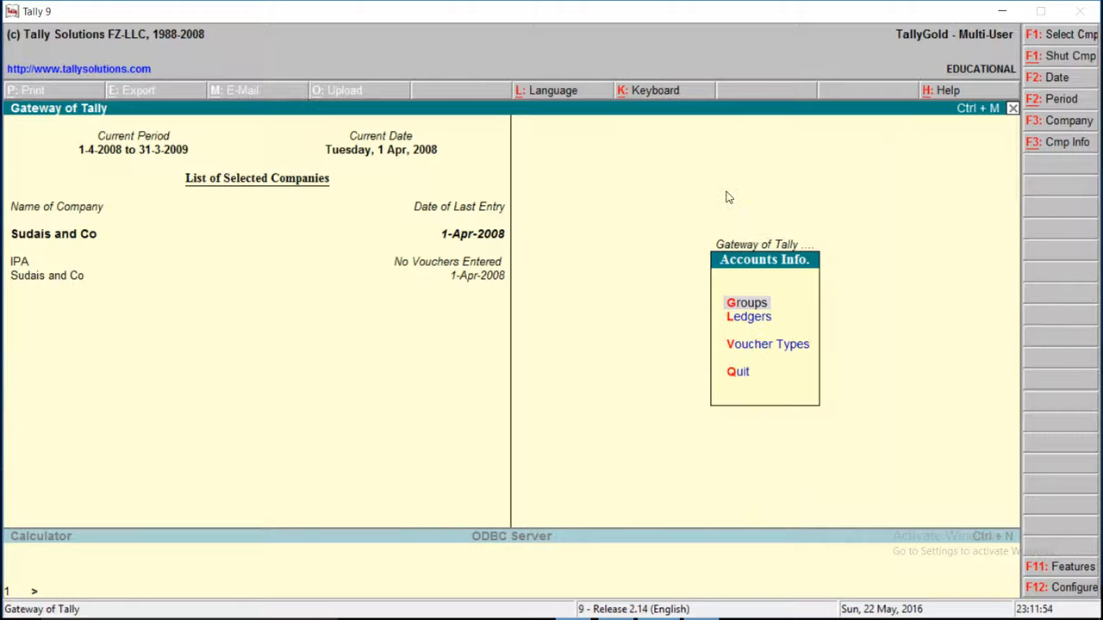
key("Down")
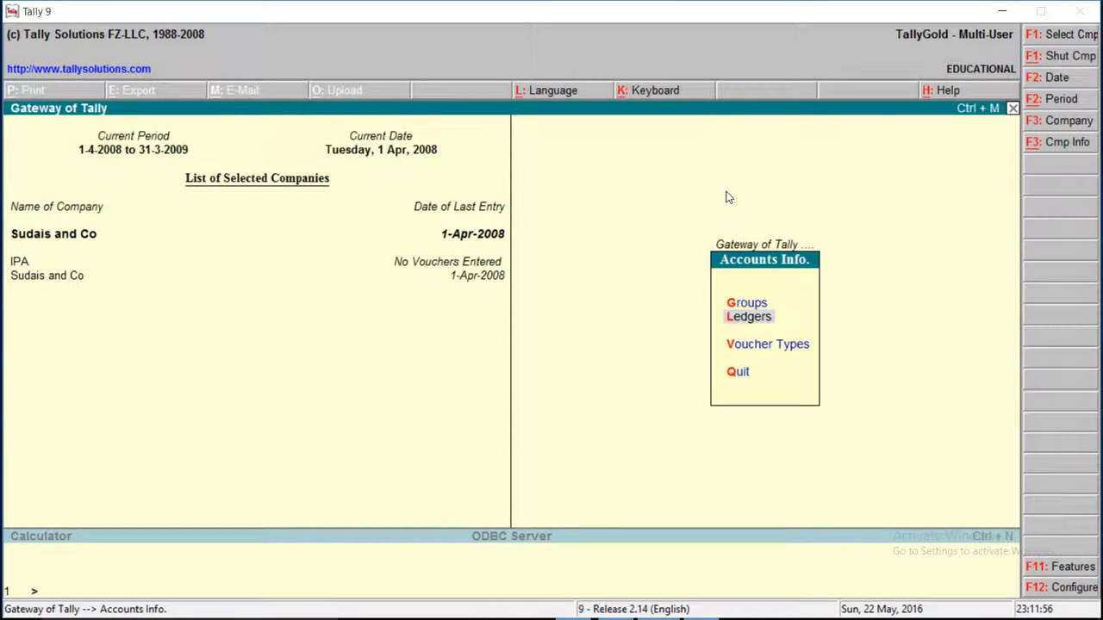
key("Escape")
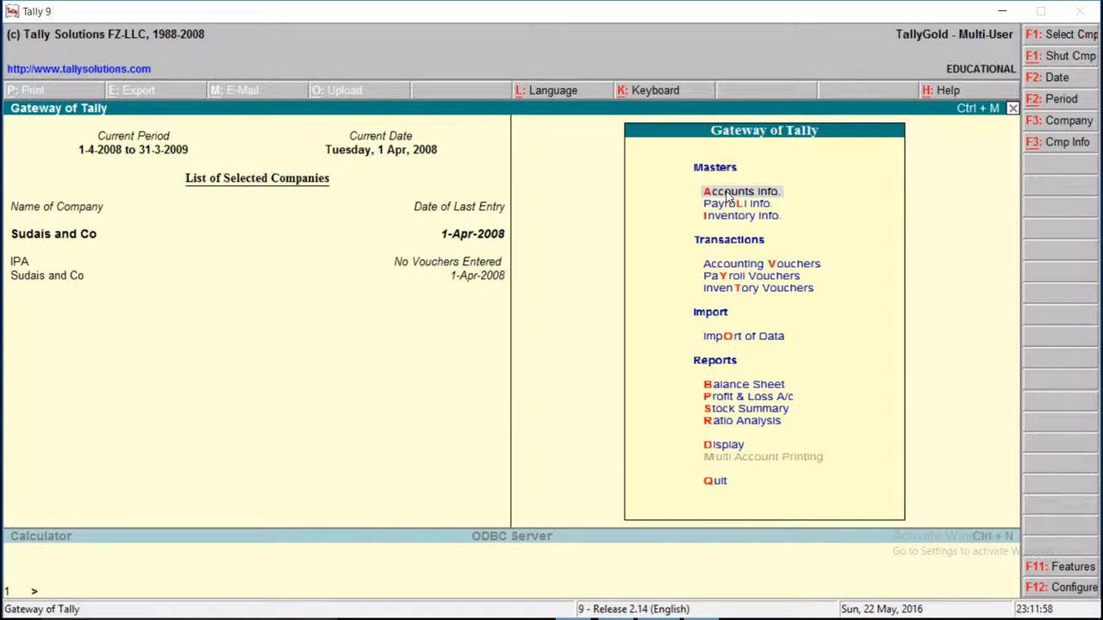
Start creating a single ledger named Linco Customer A/c, leaving the alias blank
key("Return")
key("Down")
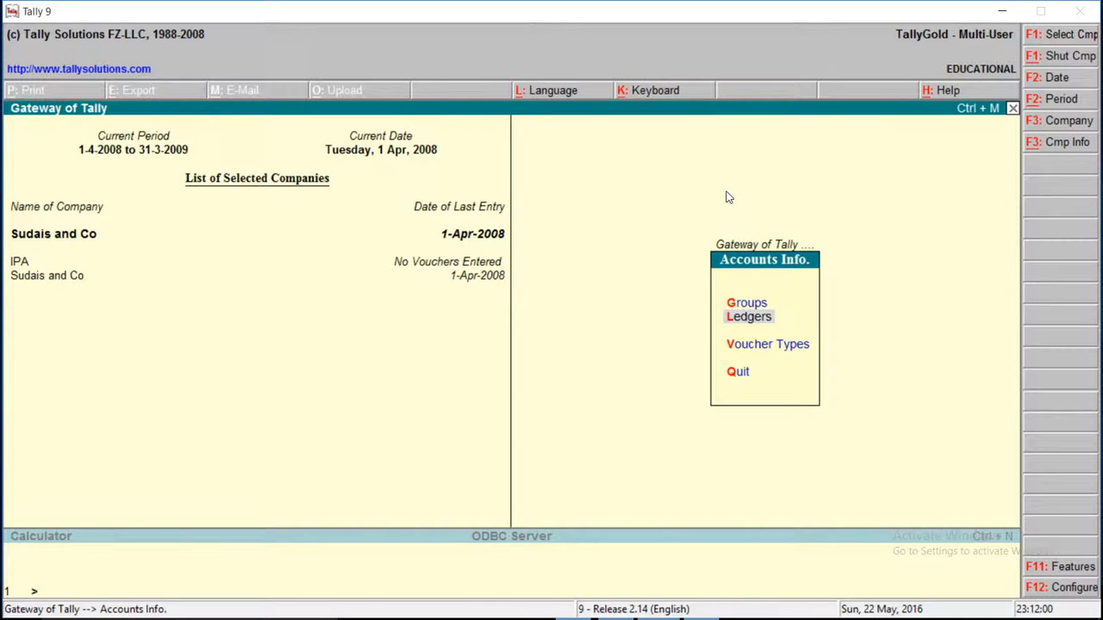
key("Return")
key("Return")
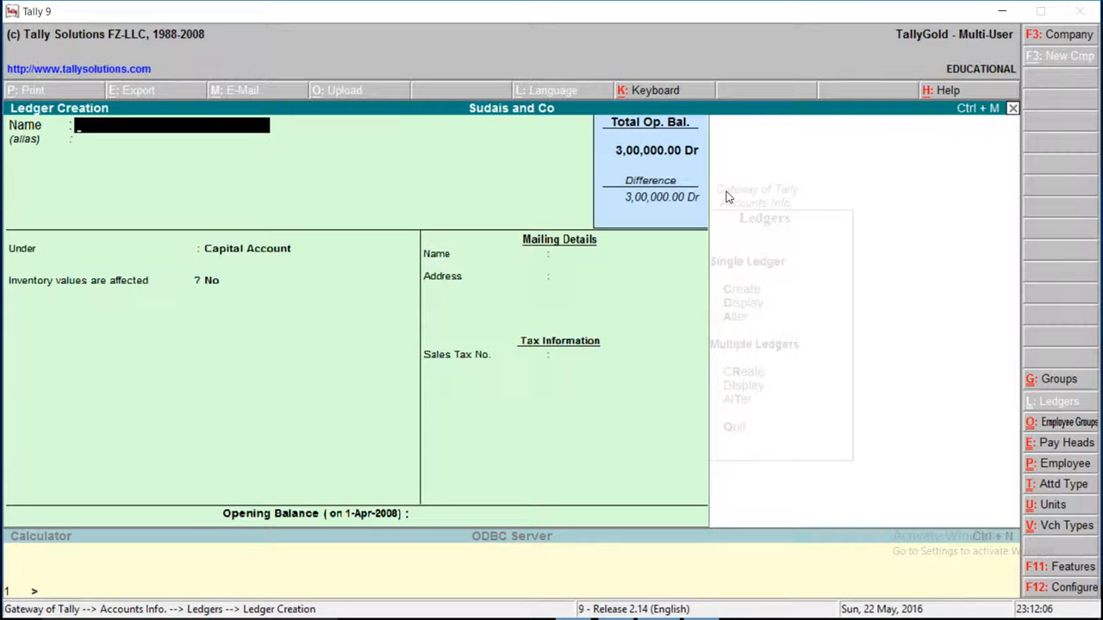
type("Linco and")
key("BackSpace")
key("BackSpace")
key("BackSpace")
type("Su")
key("BackSpace")
key("BackSpace")
type("Customer")
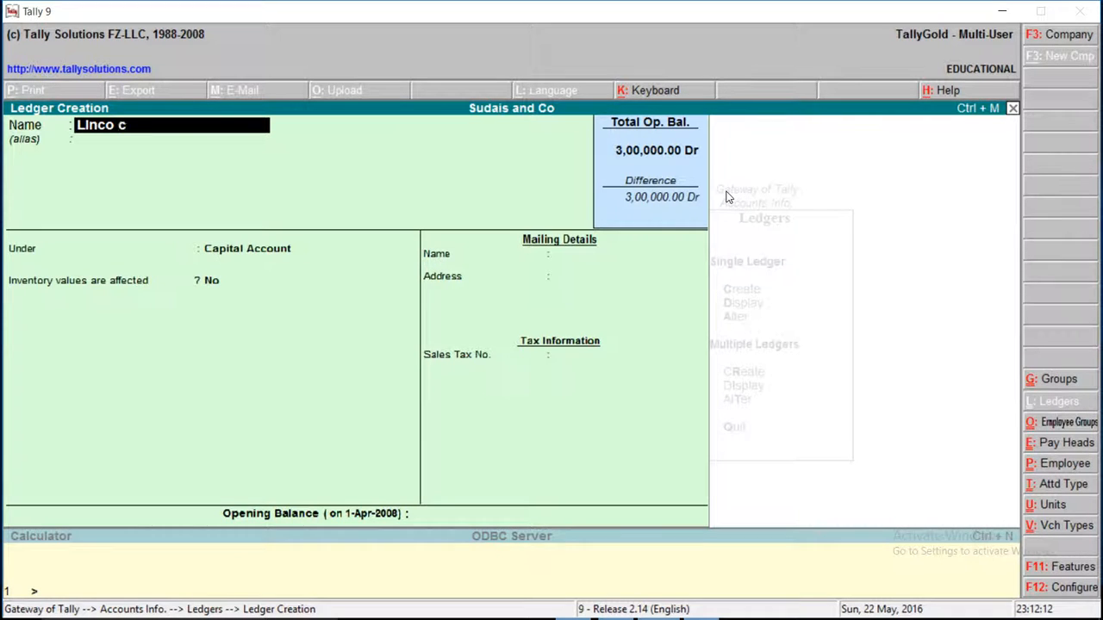
type(" a")
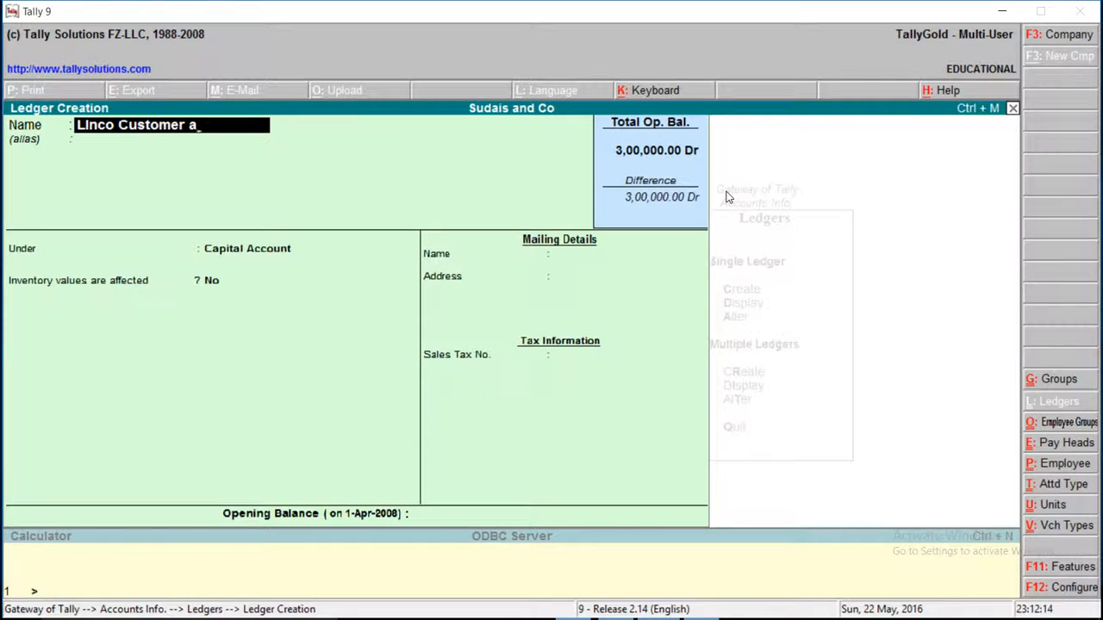
type("/c")
key("Return")
key("Return")
Place the customer ledger under the Sundry Debtors group
type("S")
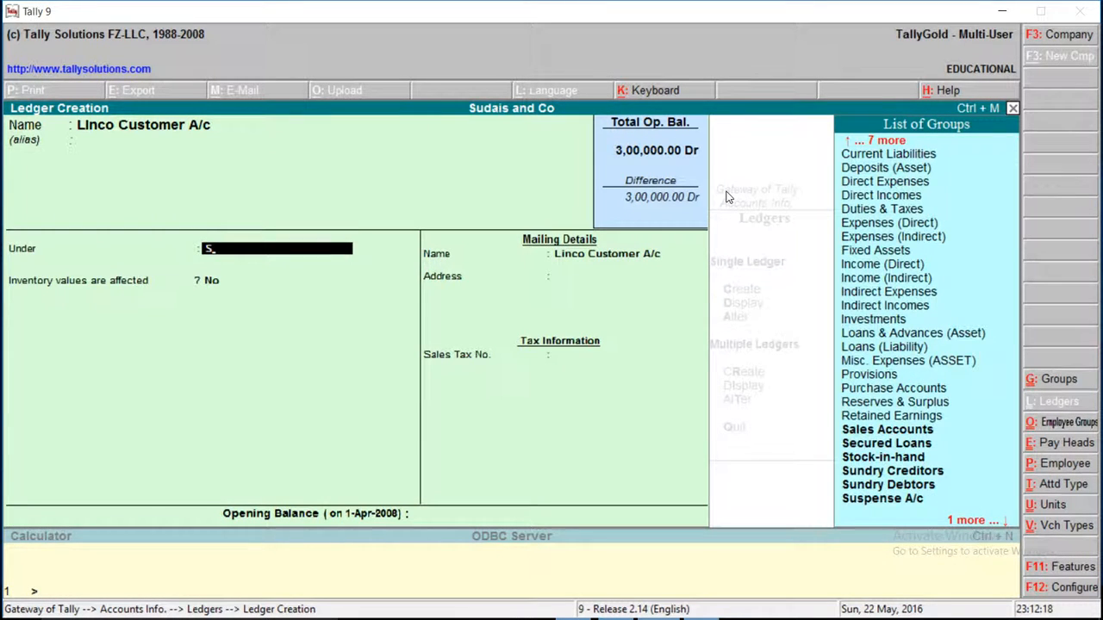
key("Down")
key("Down")
key("Down")
key("Down")
key("Down")
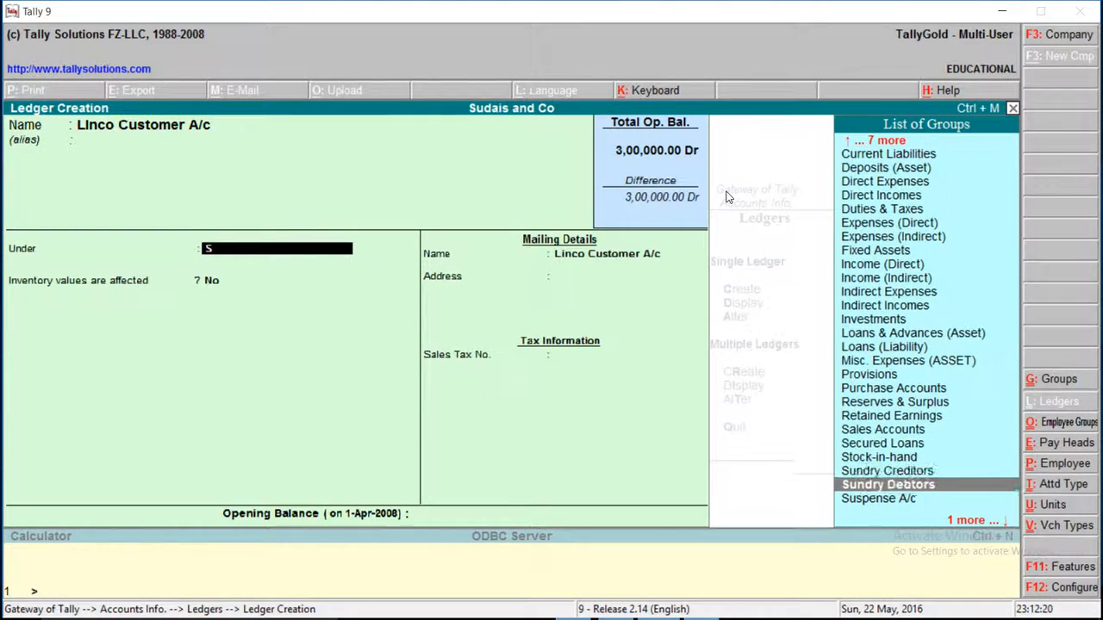
key("Return")
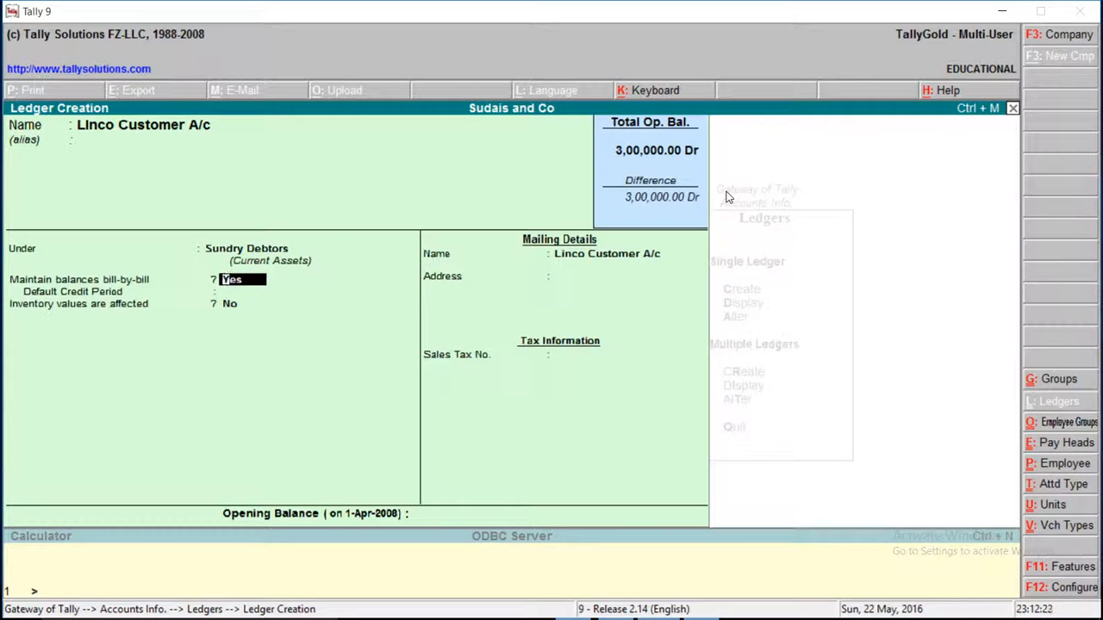
Keep bill-by-bill balances at Yes, leave the customer ledger's remaining details blank, save it and return to the Gateway of Tally
key("Return")
key("Return")
key("Return")
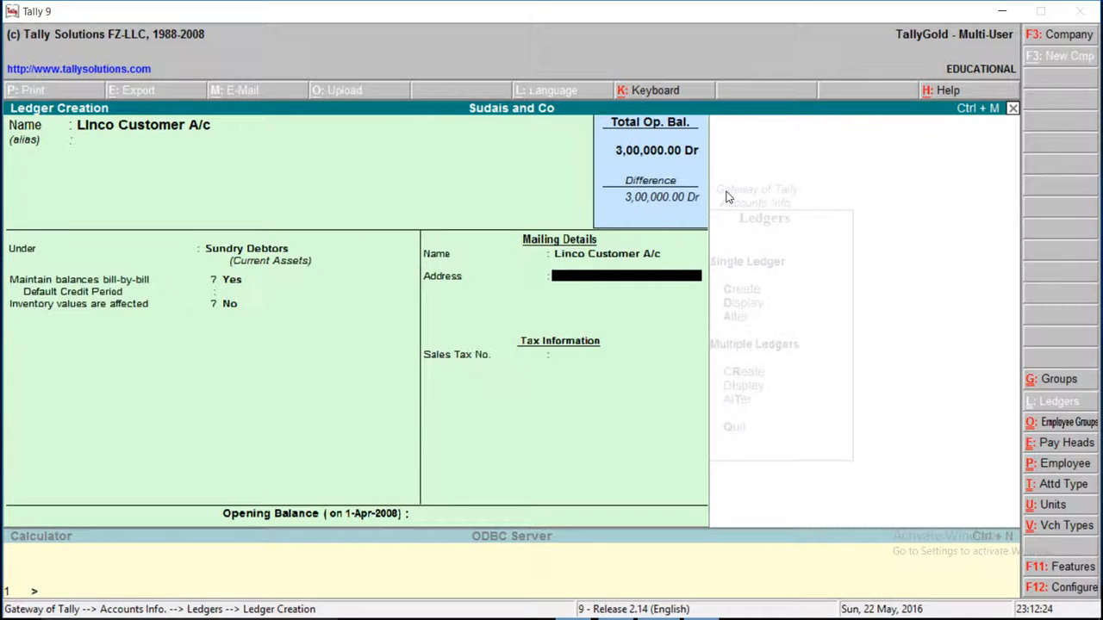
key("Return")
key("Return")
key("Return")
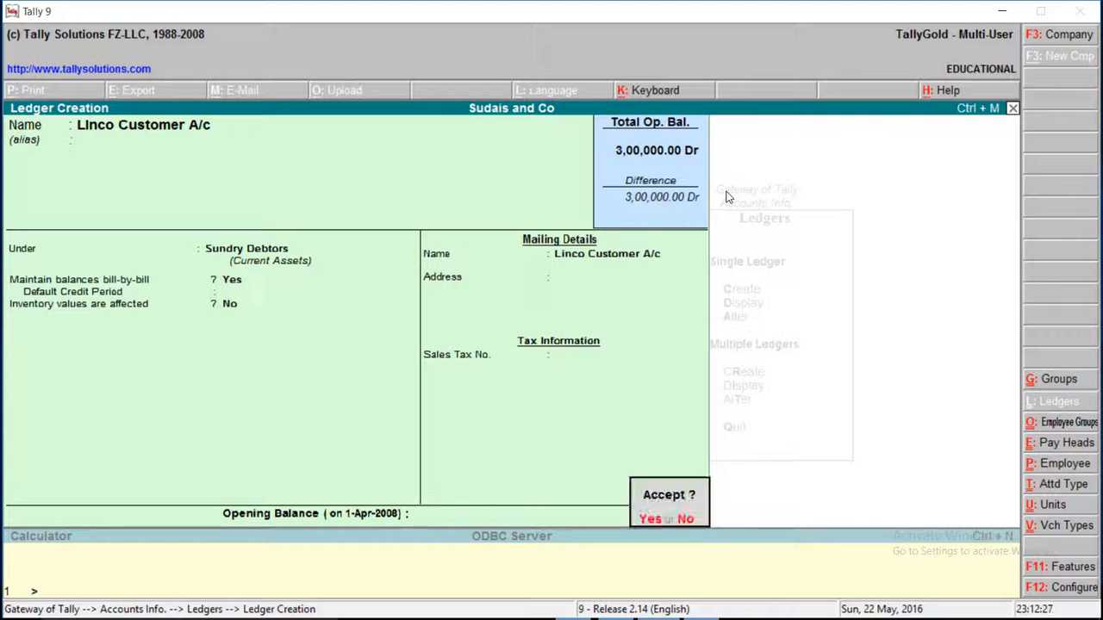
key("Return")
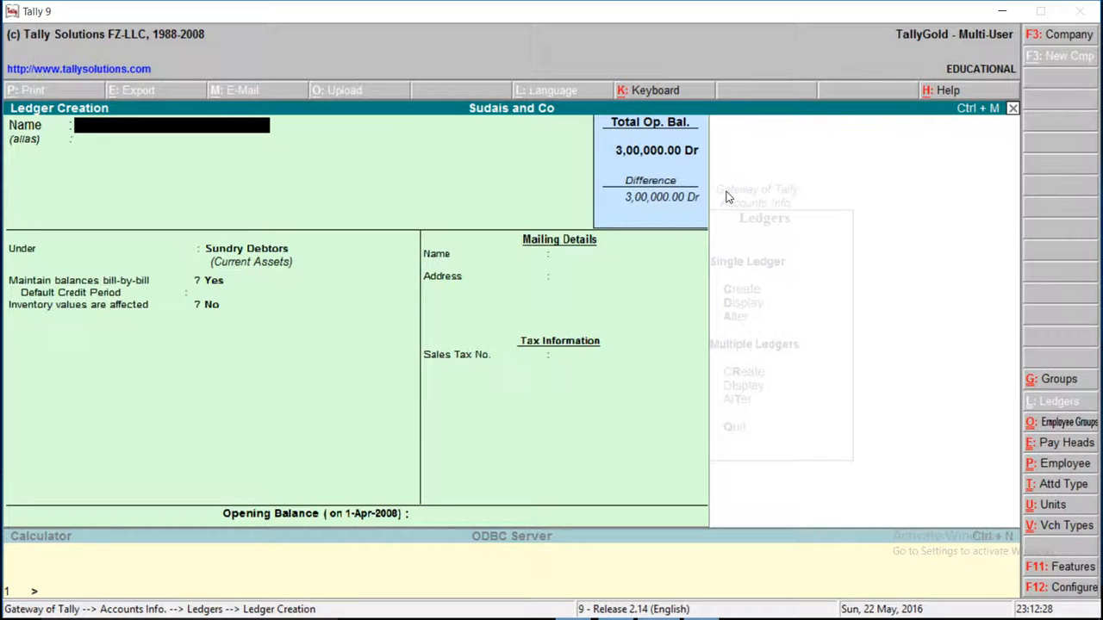
key("Escape")
key("Return")
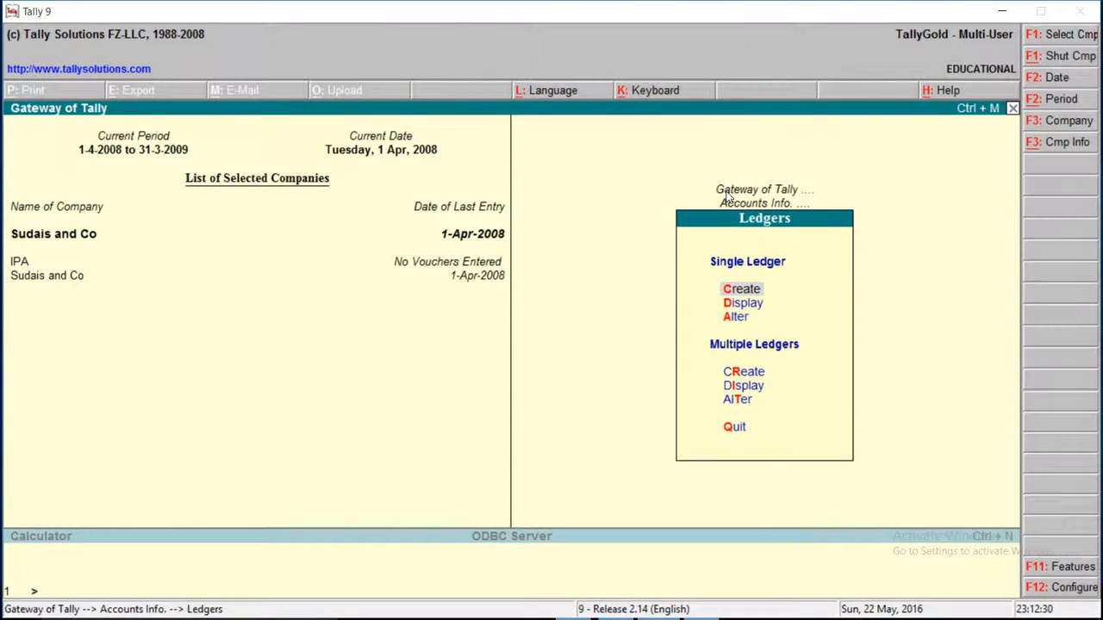
key("Escape")
key("Escape")
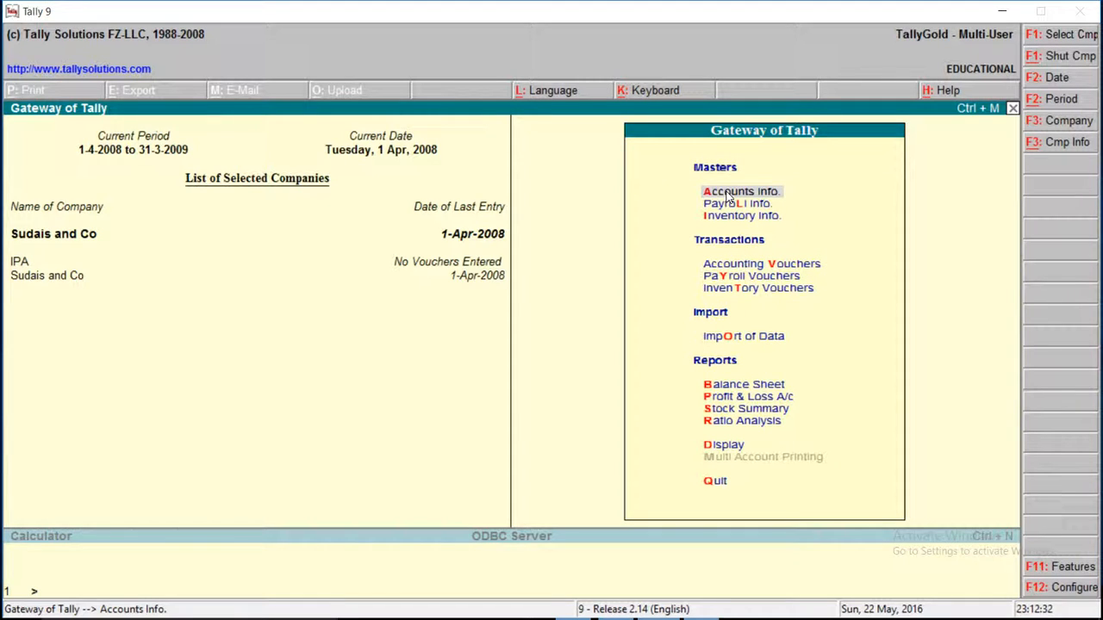
Open a new sales order in the inventory vouchers
key("Down")
key("Down")
key("Down")
key("Down")
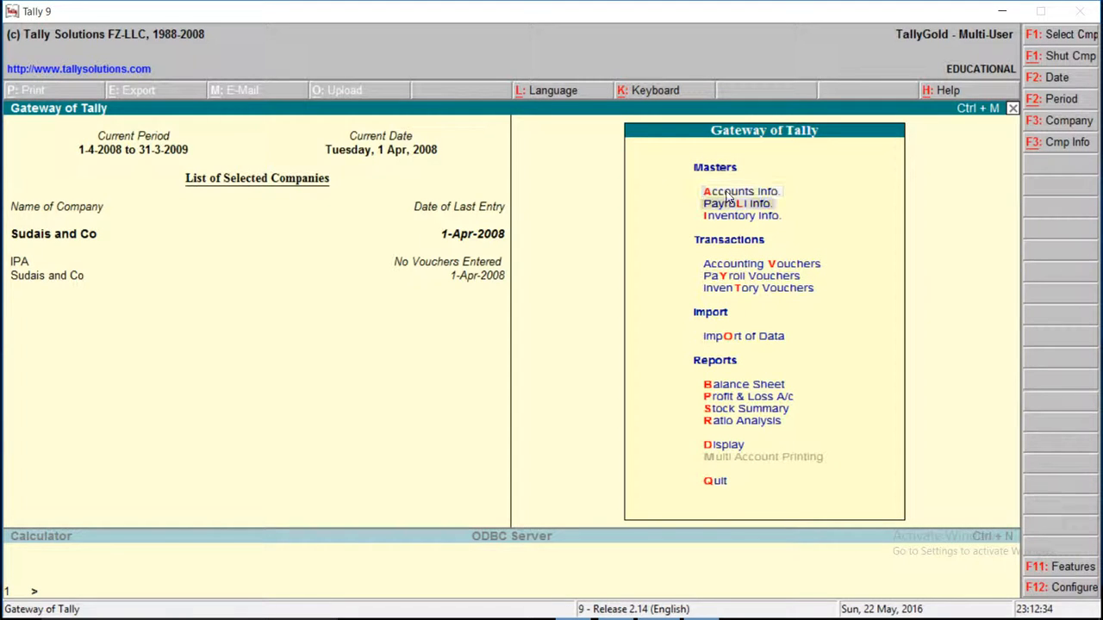
key("Down")
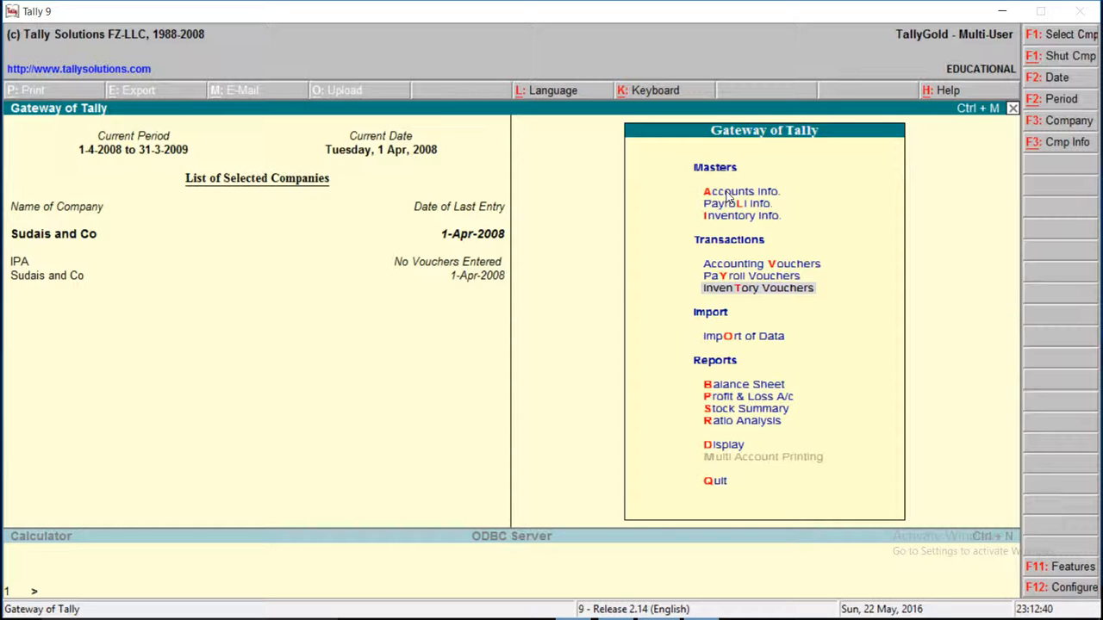
key("Return")
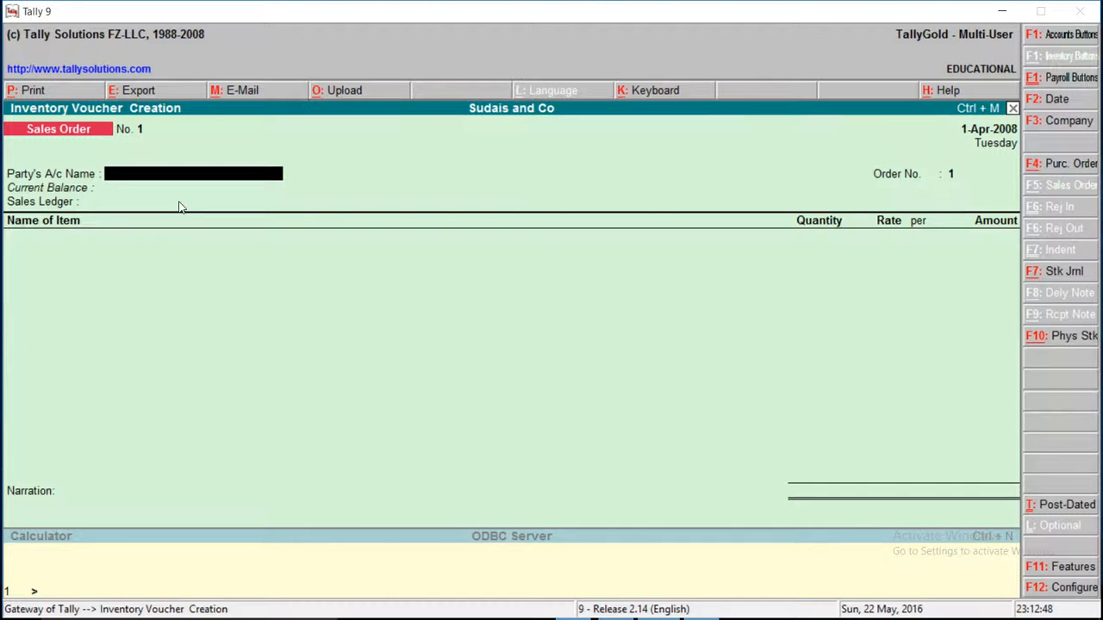
Choose Linco Customer A/c as the sales order's party account and keep it as the despatch recipient
type("S")
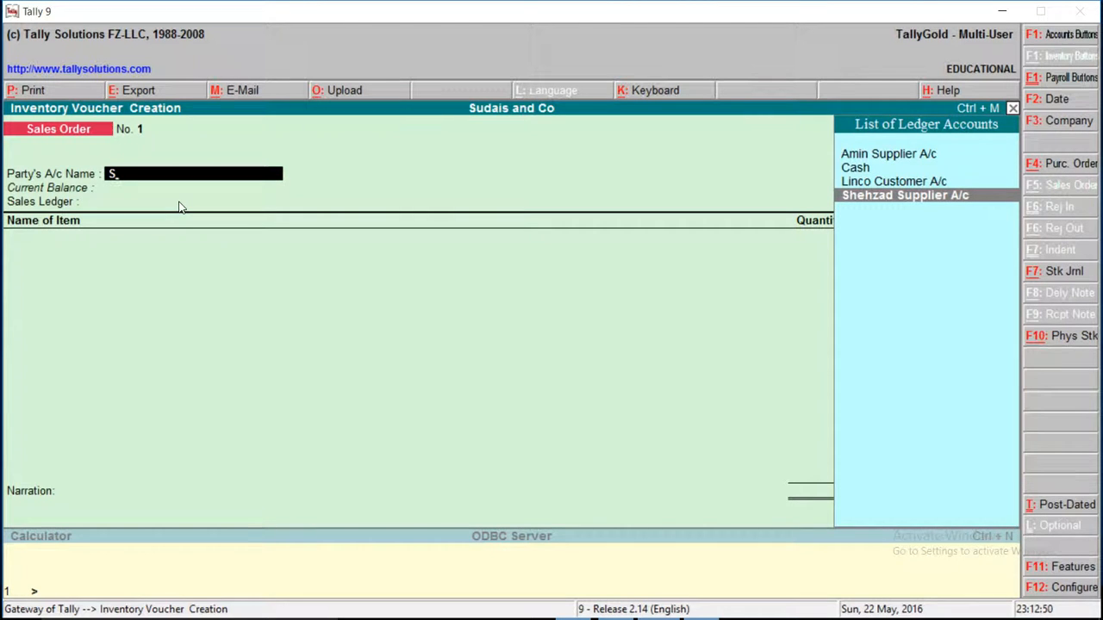
key("Up")
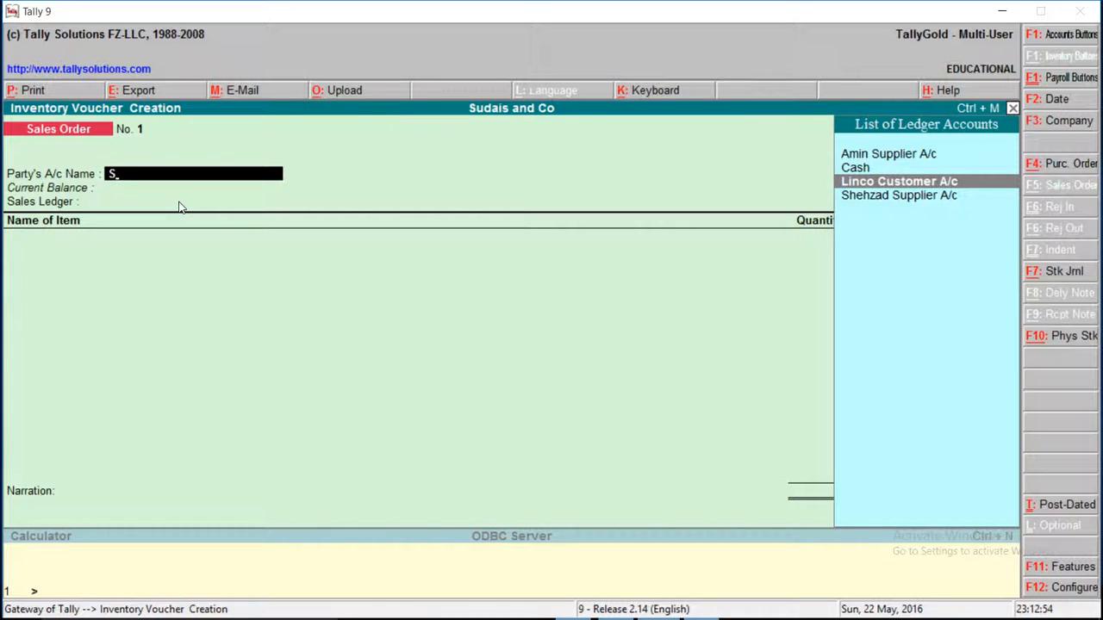
key("Return")
key("Return")
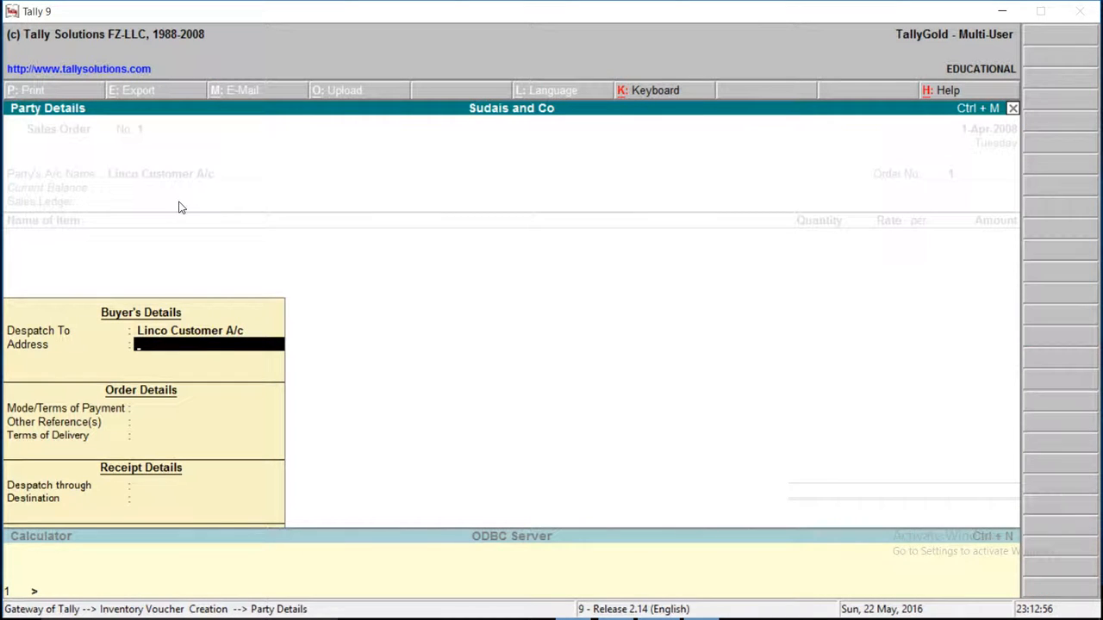
Leave the buyer's address blank and set the order's mode/terms of payment to 2/10 net 30, without other references
key("Return")
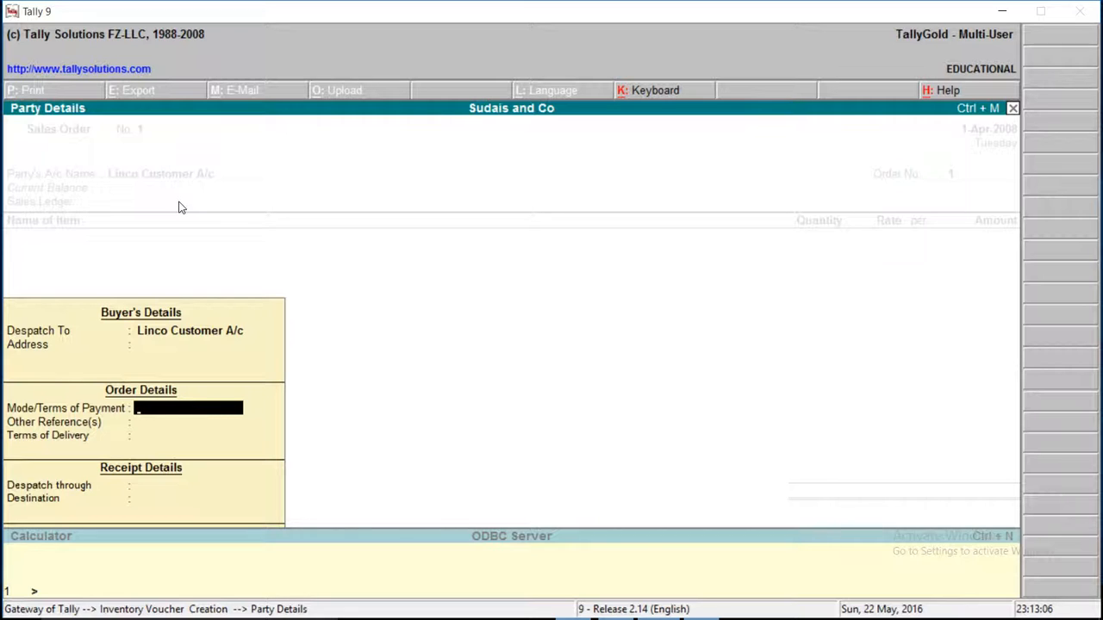
type("2/10 net 30")
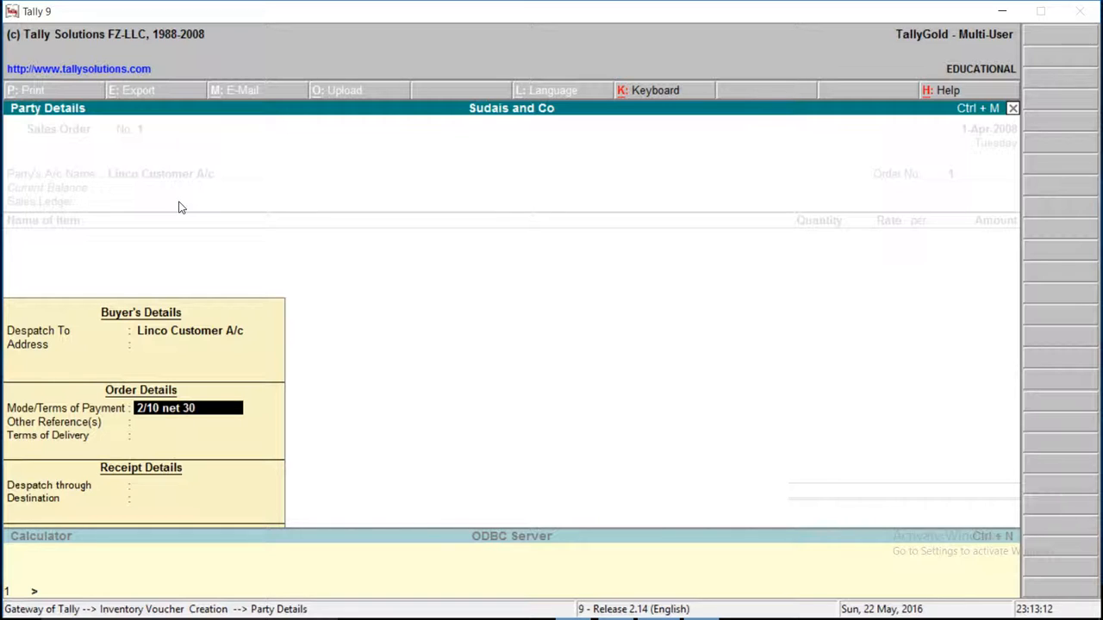
key("Return")
key("Return")
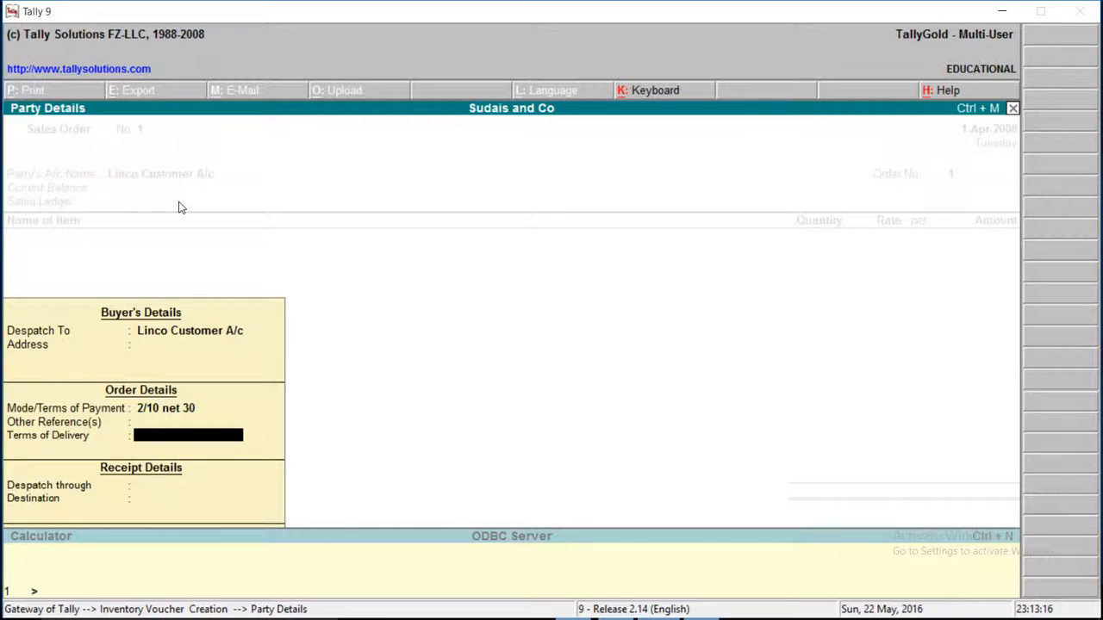
Set the order's terms of delivery to 10 to 15 days and leave the despatch-through and destination details blank
type("10 to 15 days")
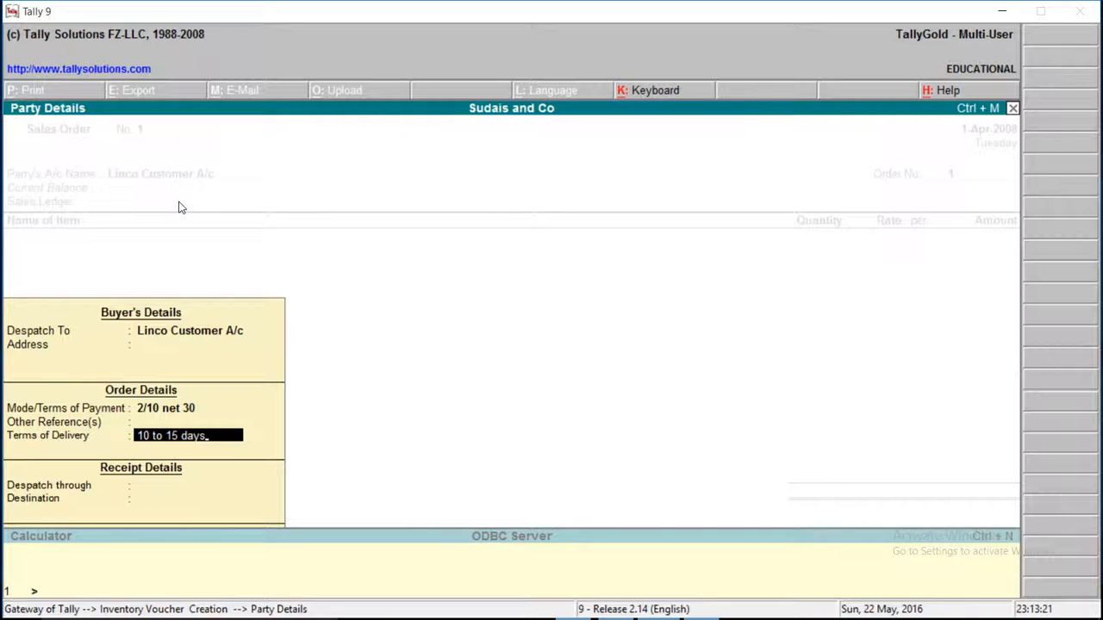
key("Return")
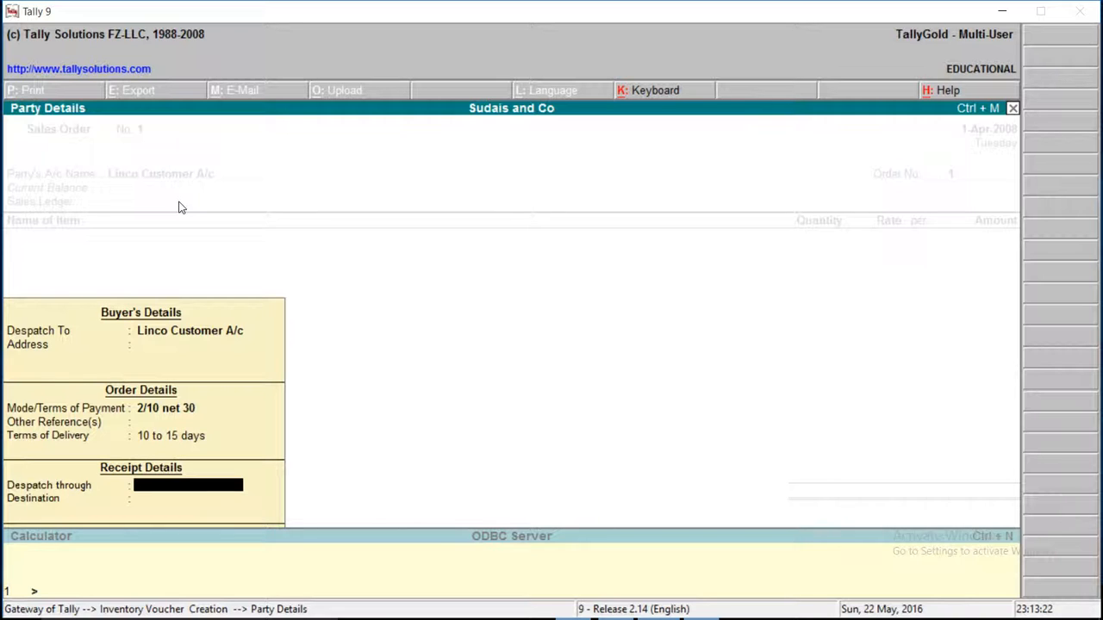
key("Return")
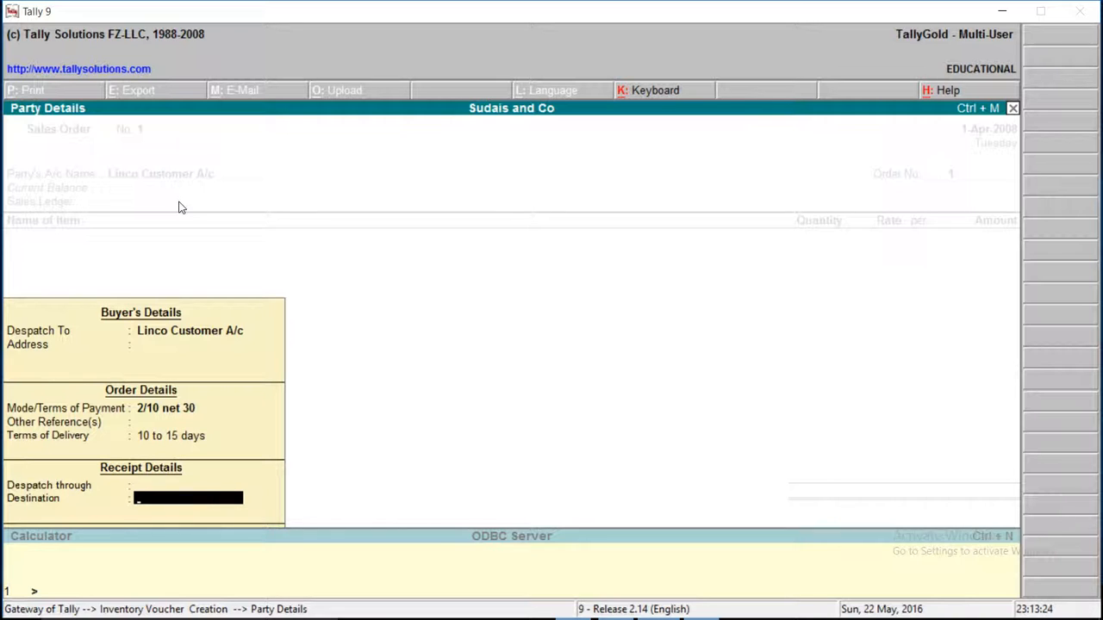
key("Return")
key("Return")
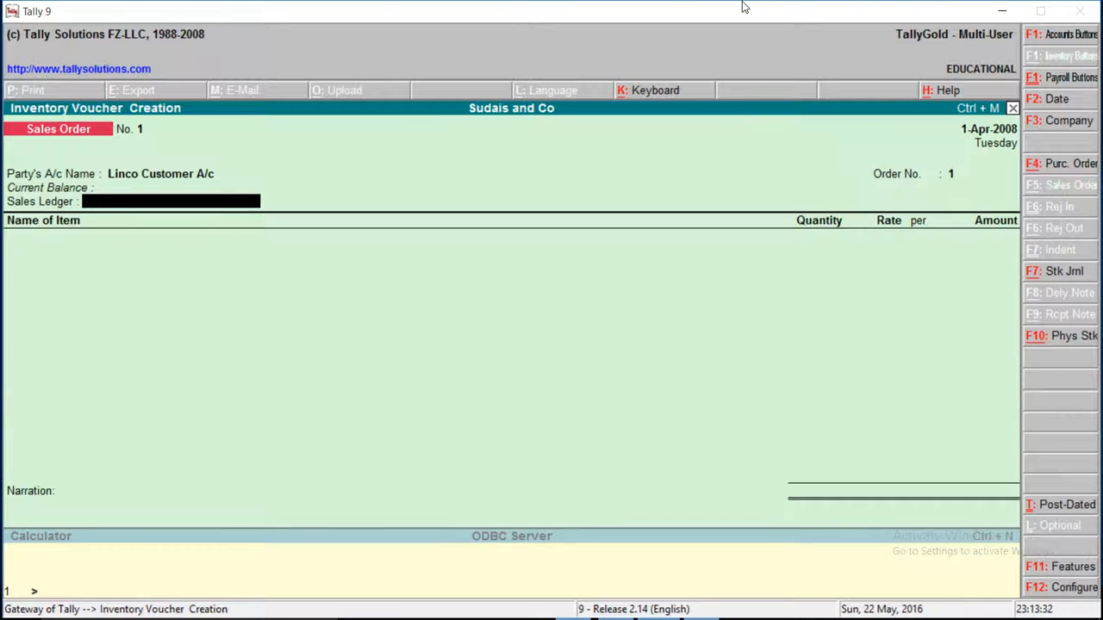
left_click(999, 10)
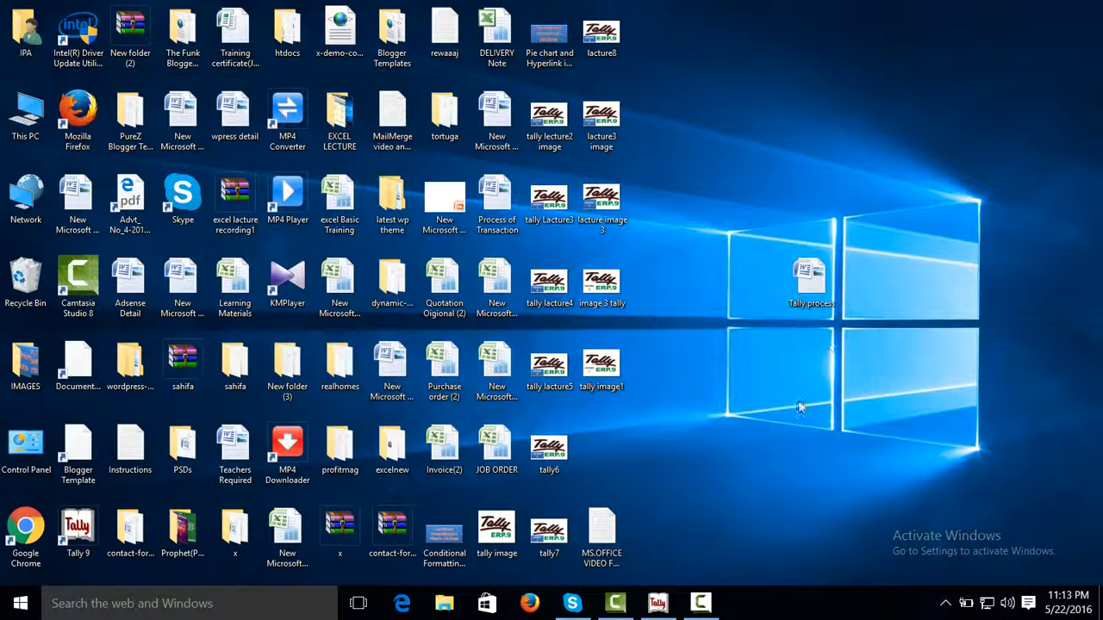
left_click(700, 603)
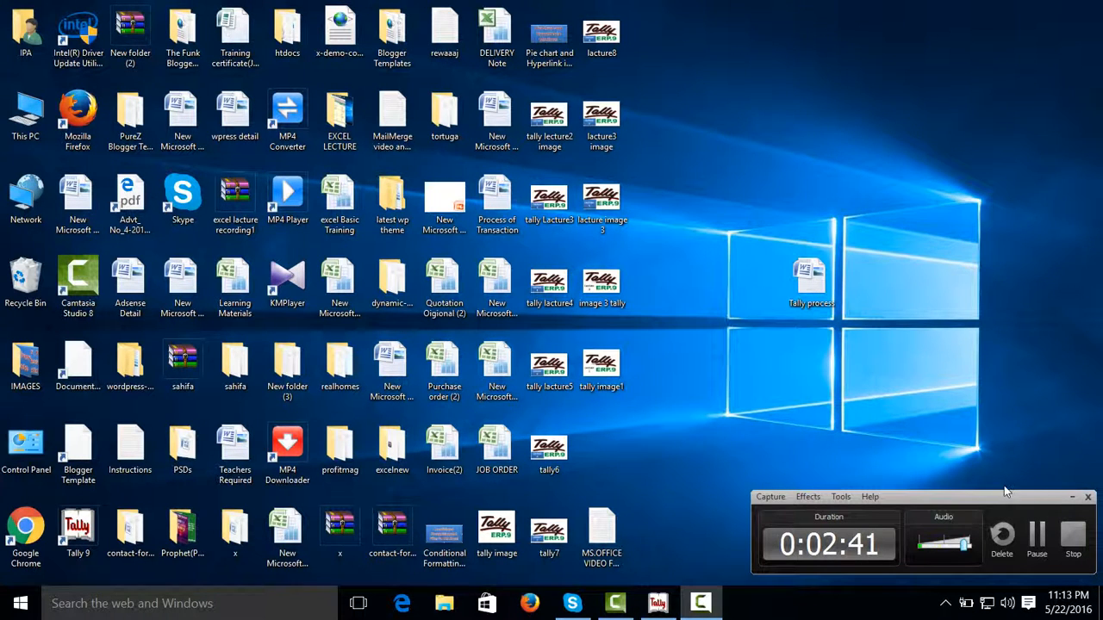
left_click(1037, 534)
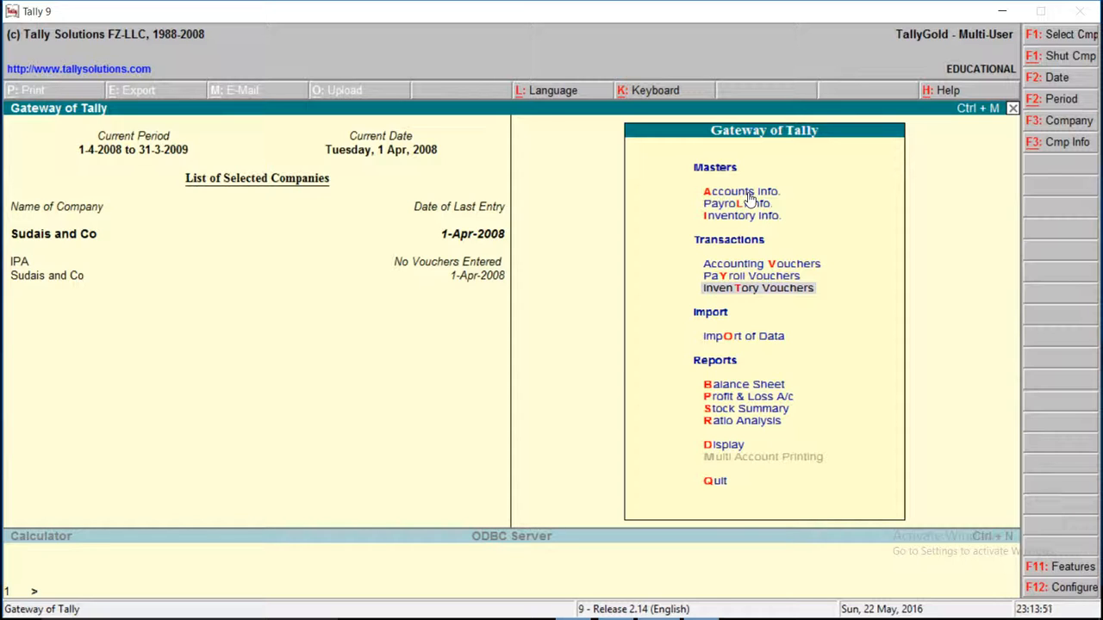
Start a new single ledger in the accounts masters and name it Sales A/c
left_click(750, 199)
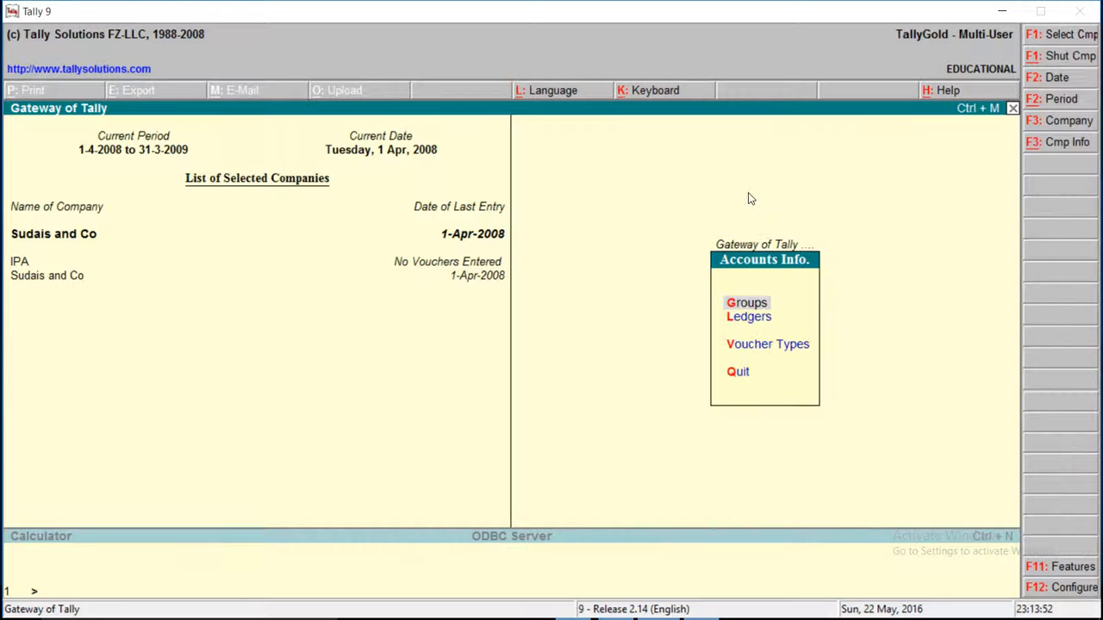
key("Down")
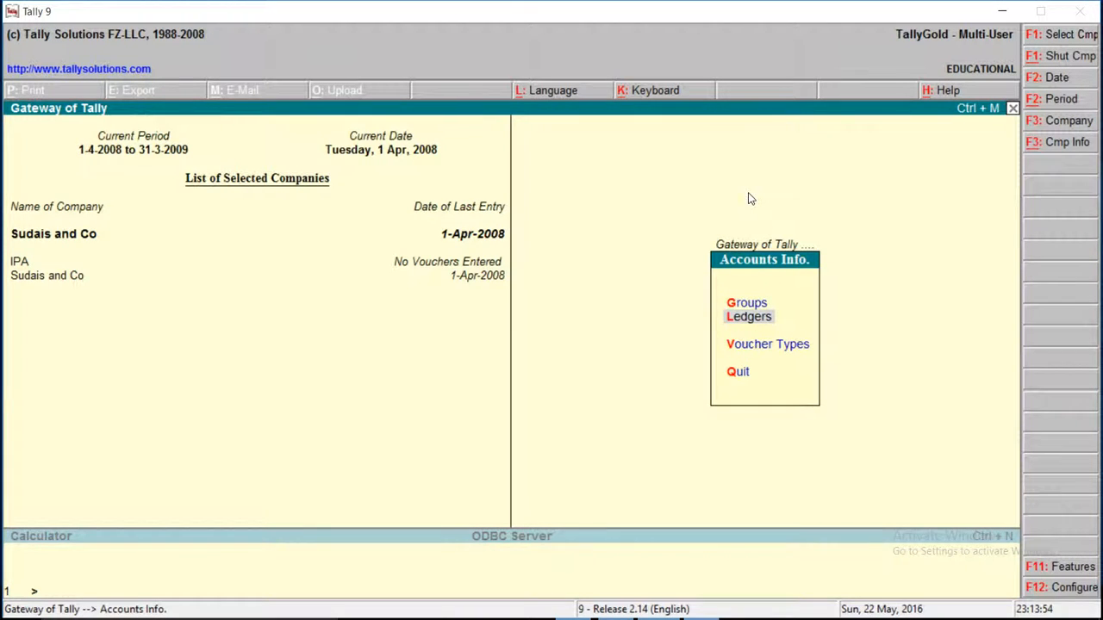
key("Return")
key("Return")
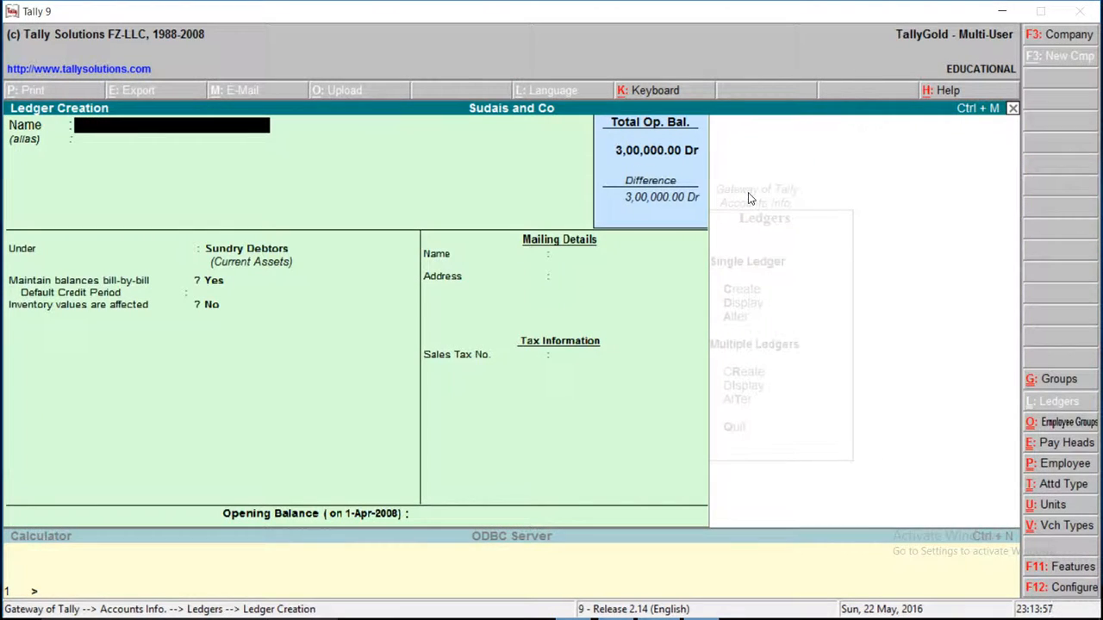
type("Sales a/c")
key("Return")
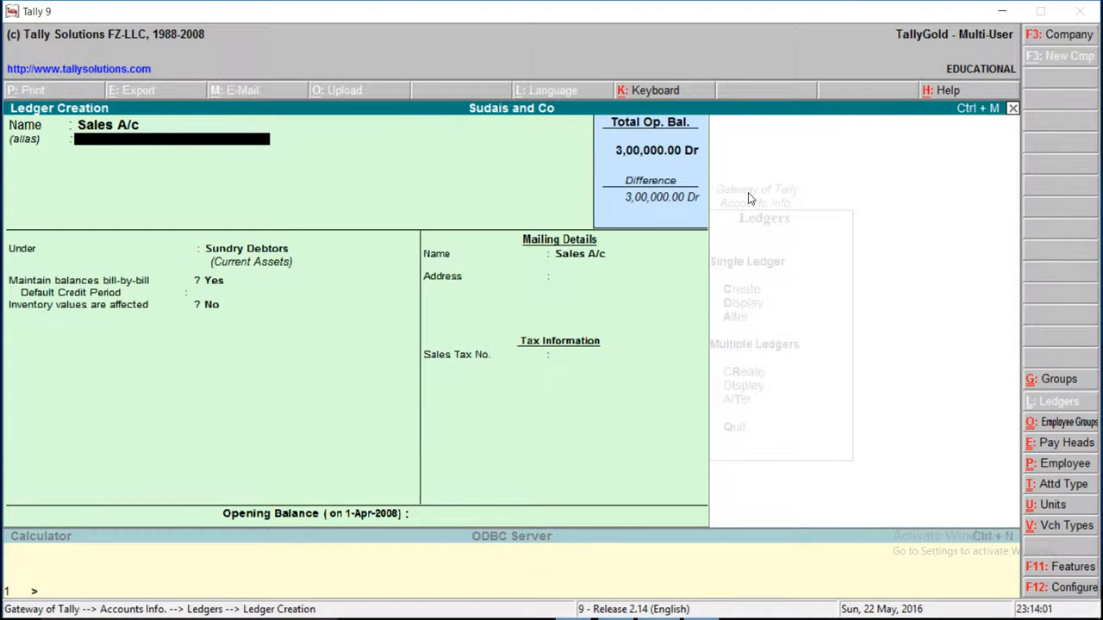
Leave the alias blank, group the ledger under Sales Accounts with inventory values affected, save it and return to the Gateway of Tally
key("Return")
type("S")
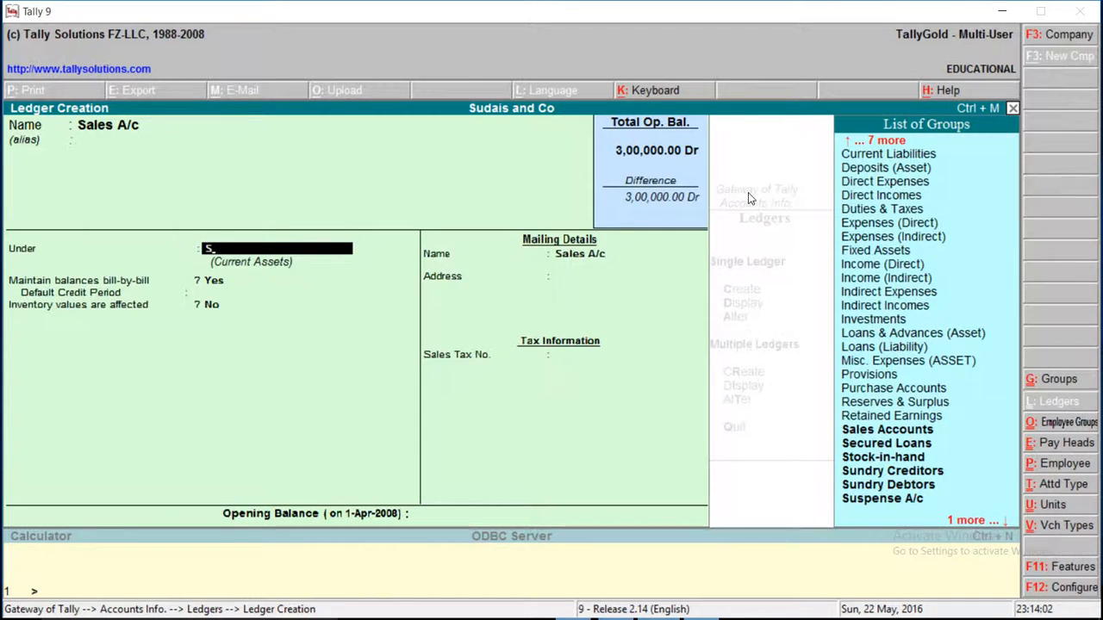
type("a")
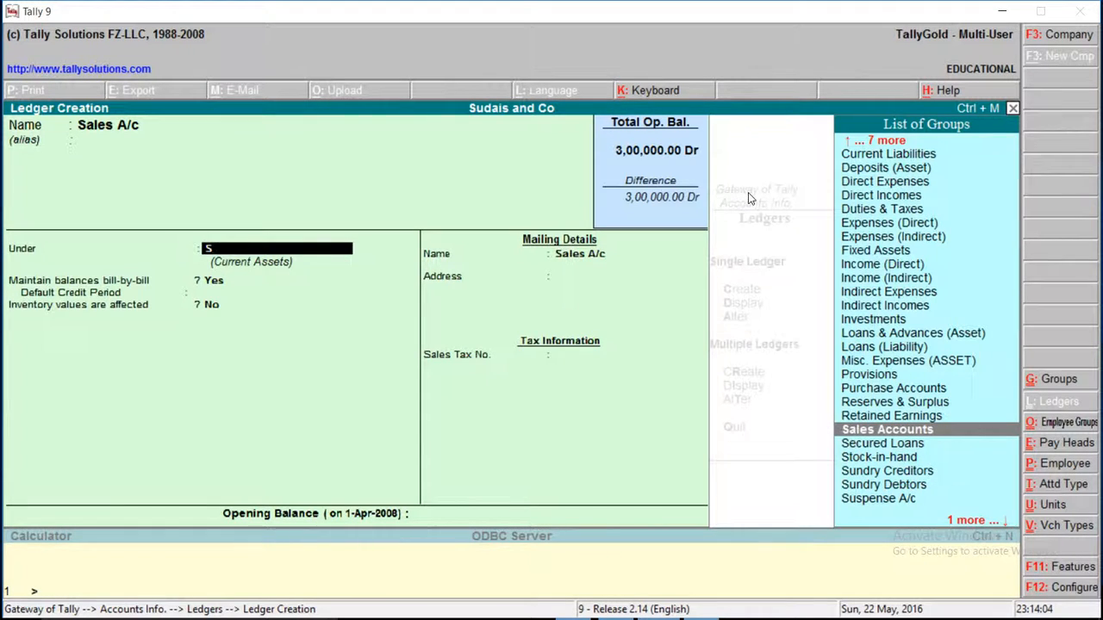
key("Return")
key("Return")
key("Return")
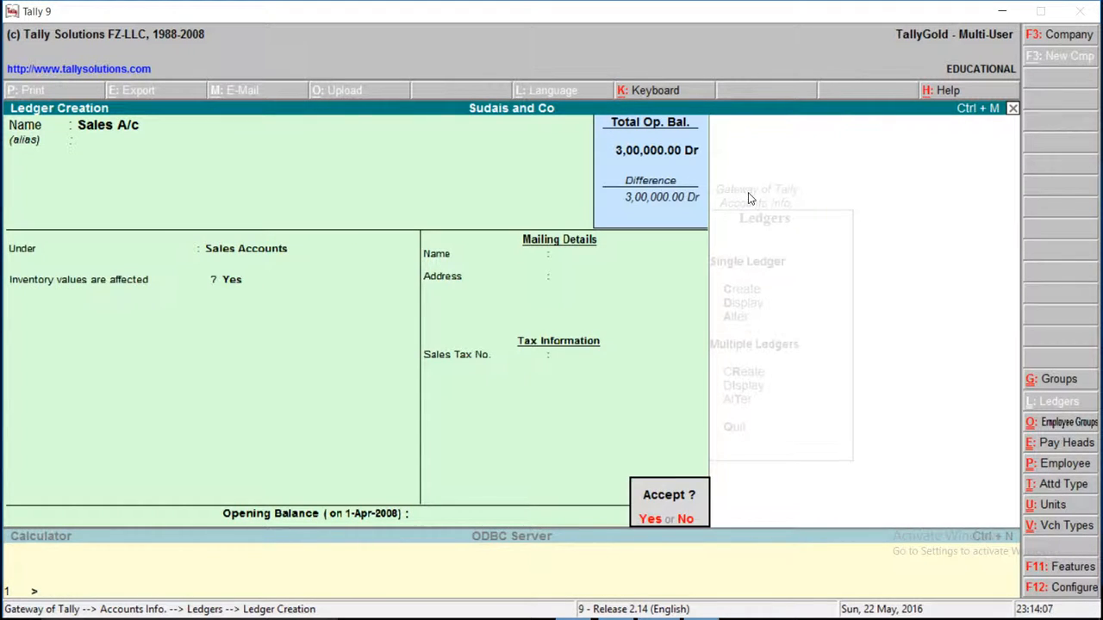
key("Return")
key("Escape")
key("Escape")
key("Escape")
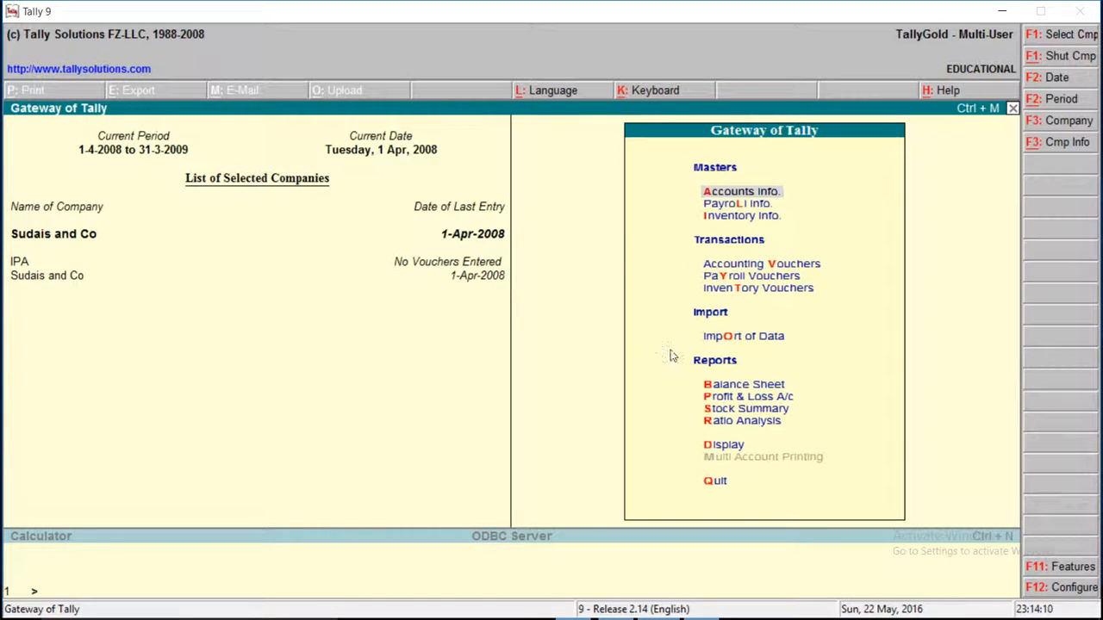
left_click(1002, 11)
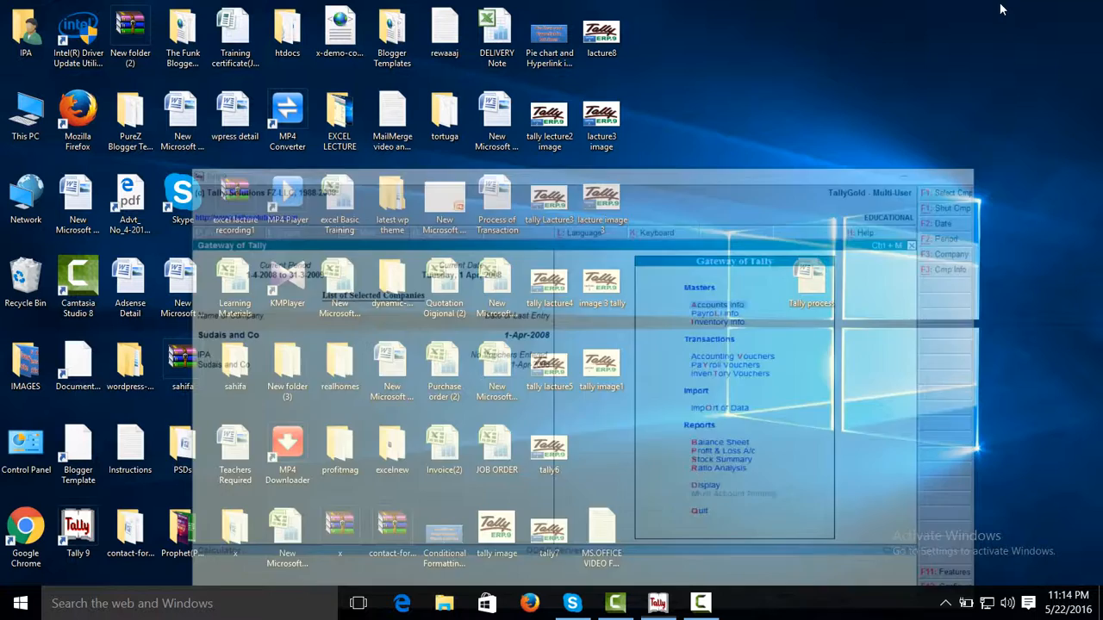
left_click(700, 604)
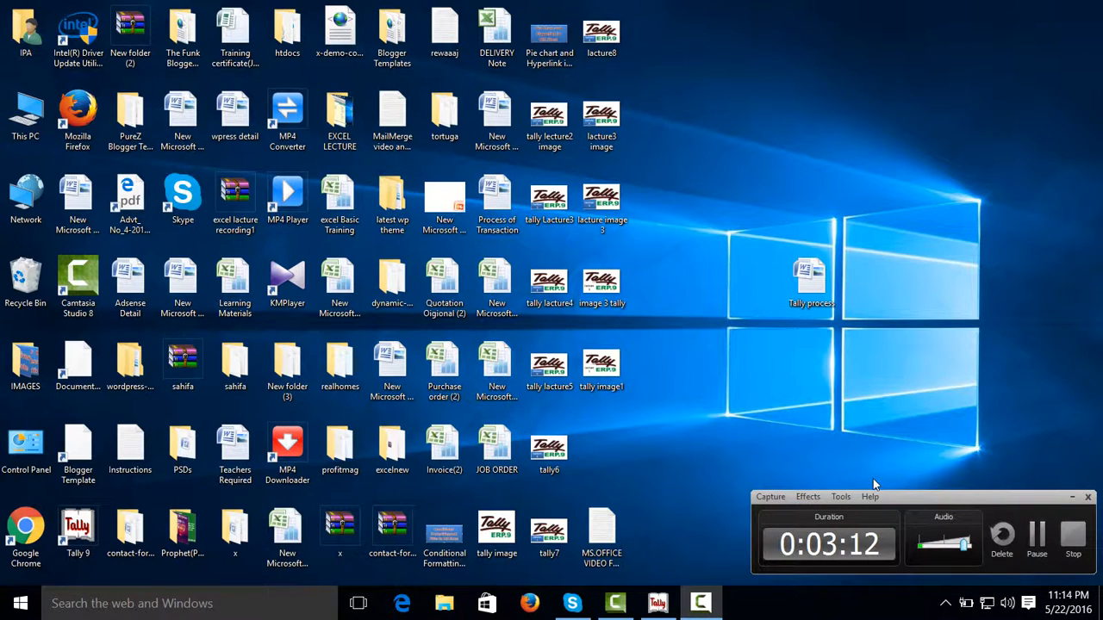
left_click(657, 603)
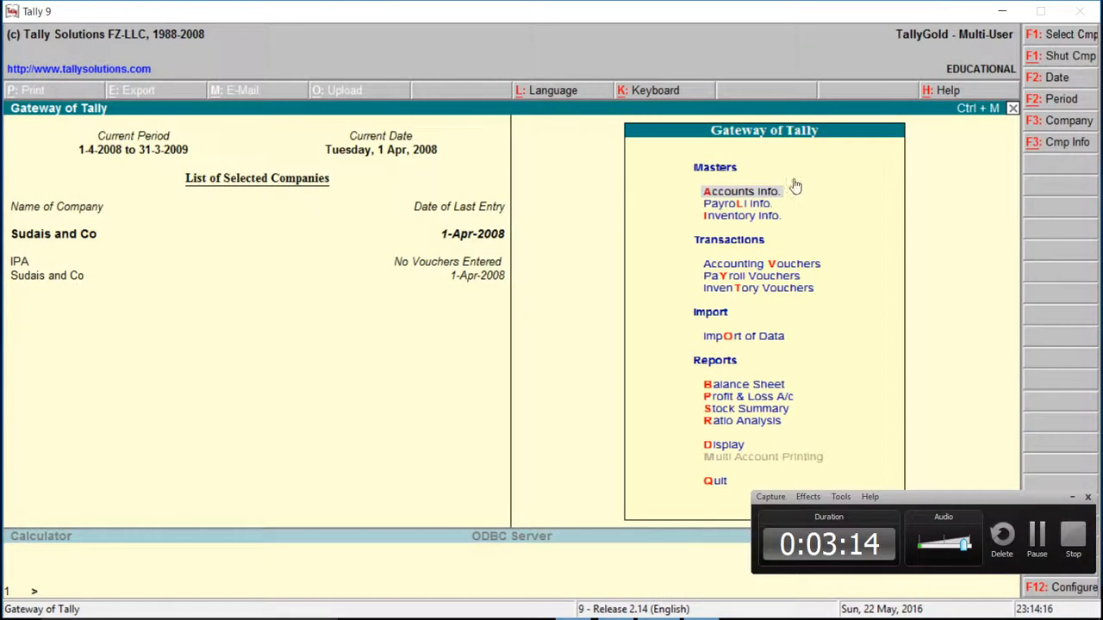
left_click(1070, 497)
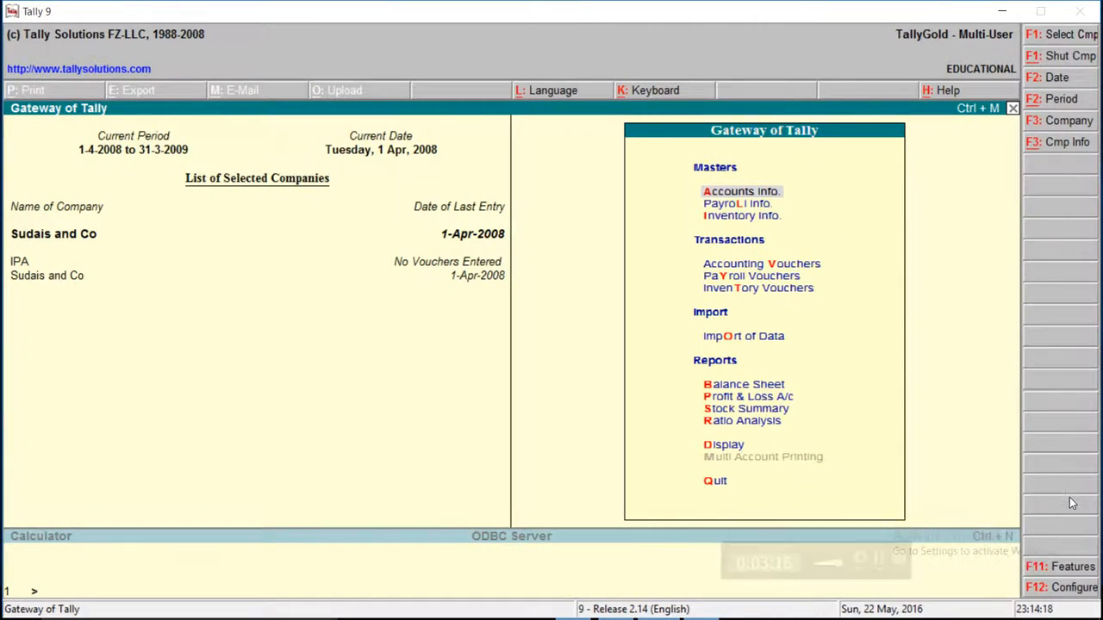
Open a new sales order voucher with Linco Customer A/c as both the party account and the despatch recipient
left_click(765, 293)
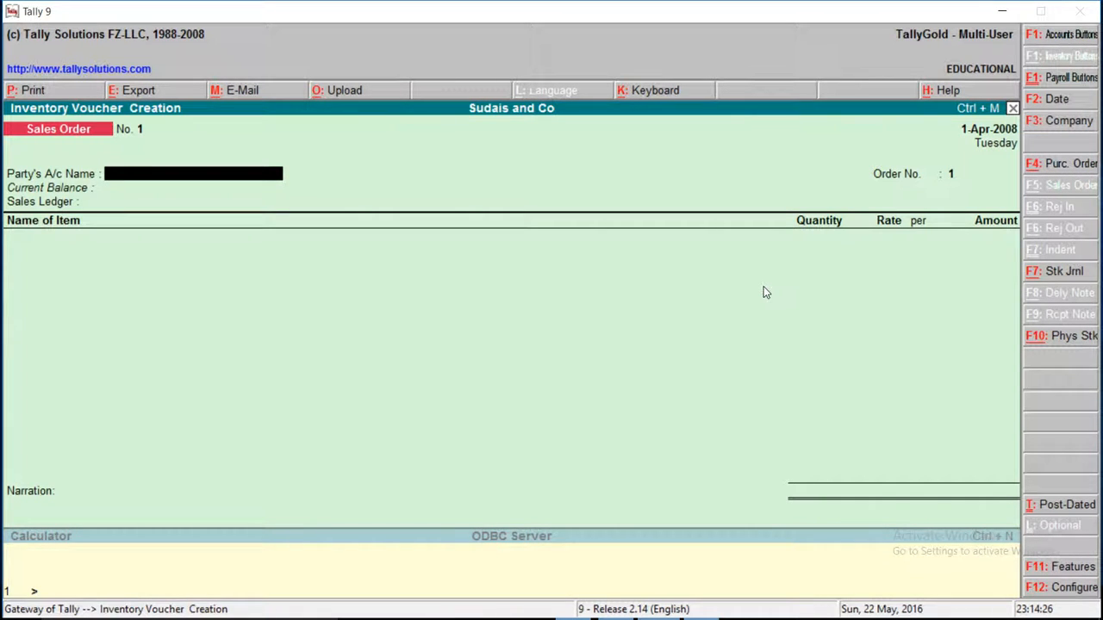
type("L")
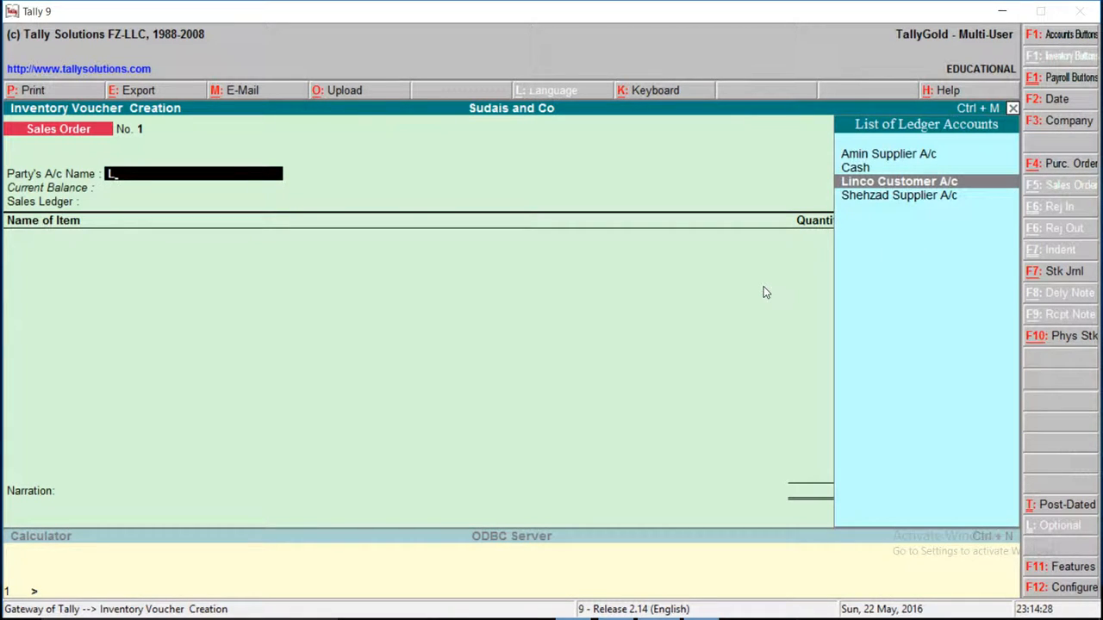
key("Return")
key("Return")
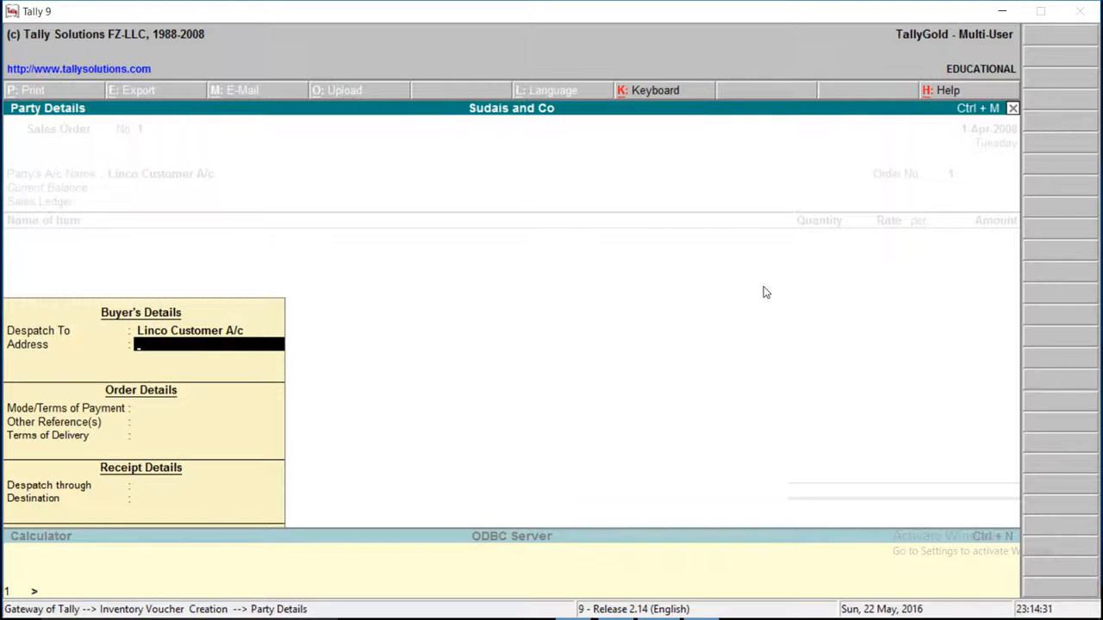
Leave the buyer's address and other references blank, and set the mode/terms of payment to 2/10 net 30
key("Return")
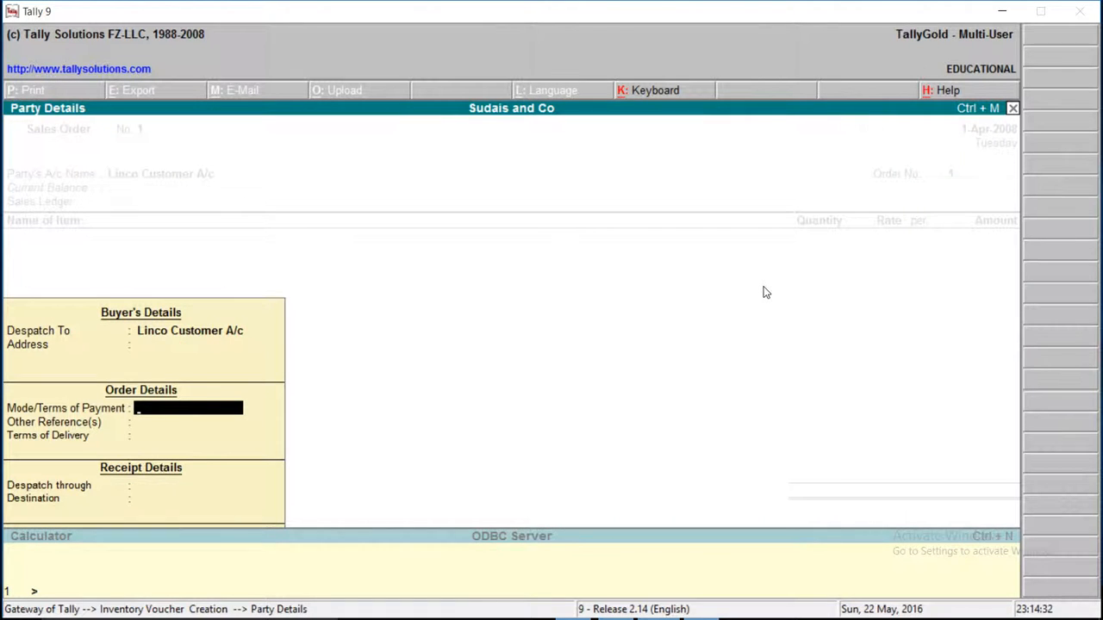
type("2/10 net 30")
key("Return")
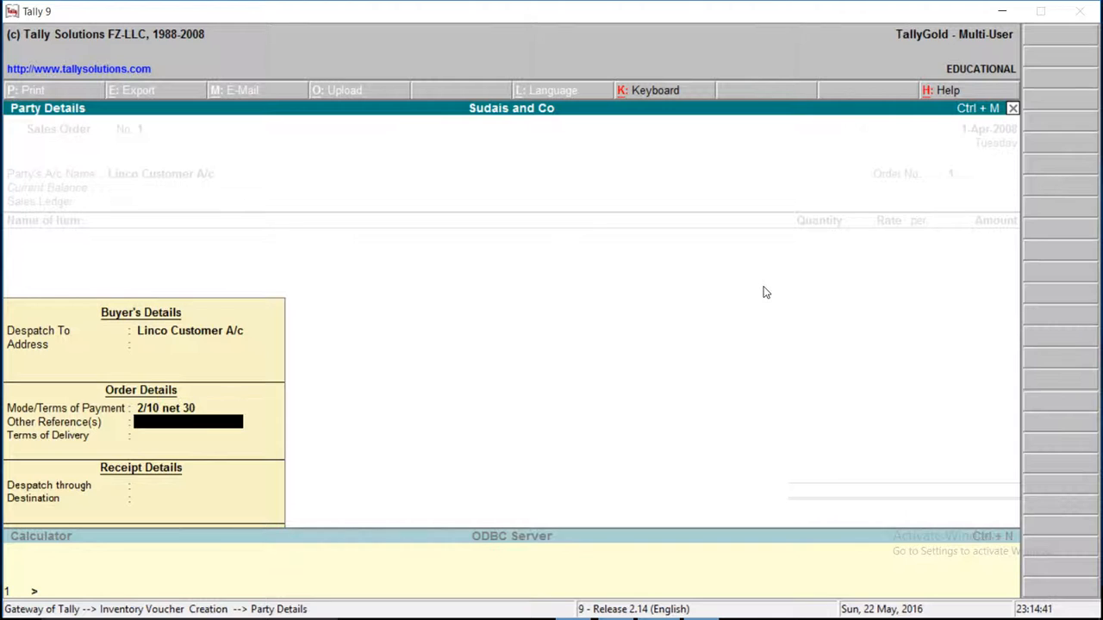
key("Return")
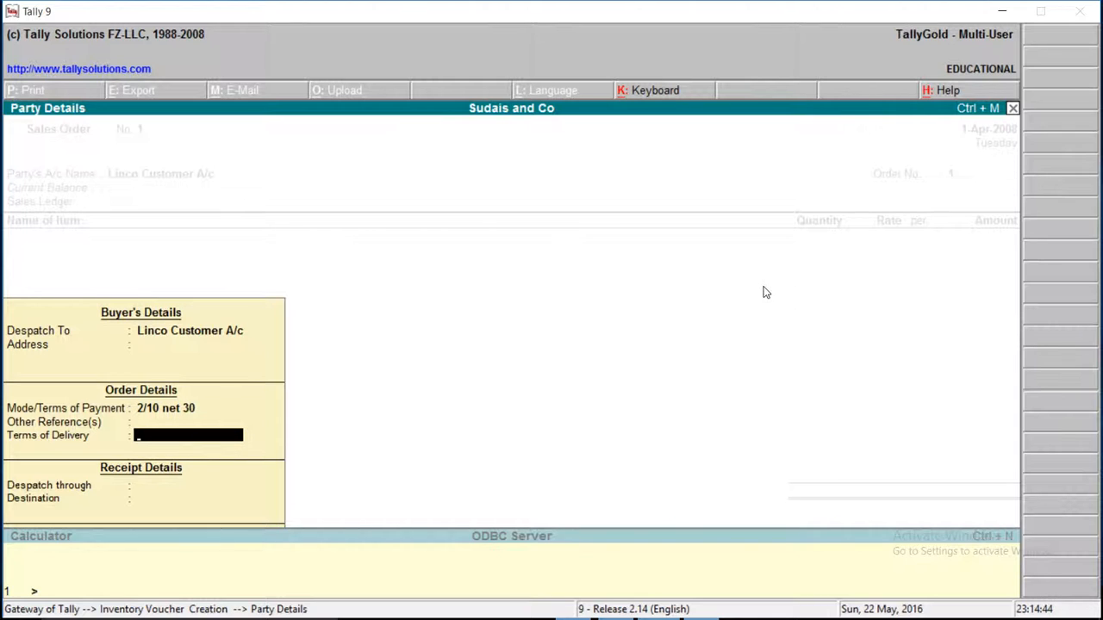
Enter 1o to 15 days as the terms of delivery, leaving the receipt details blank
type("1o to 15 days")
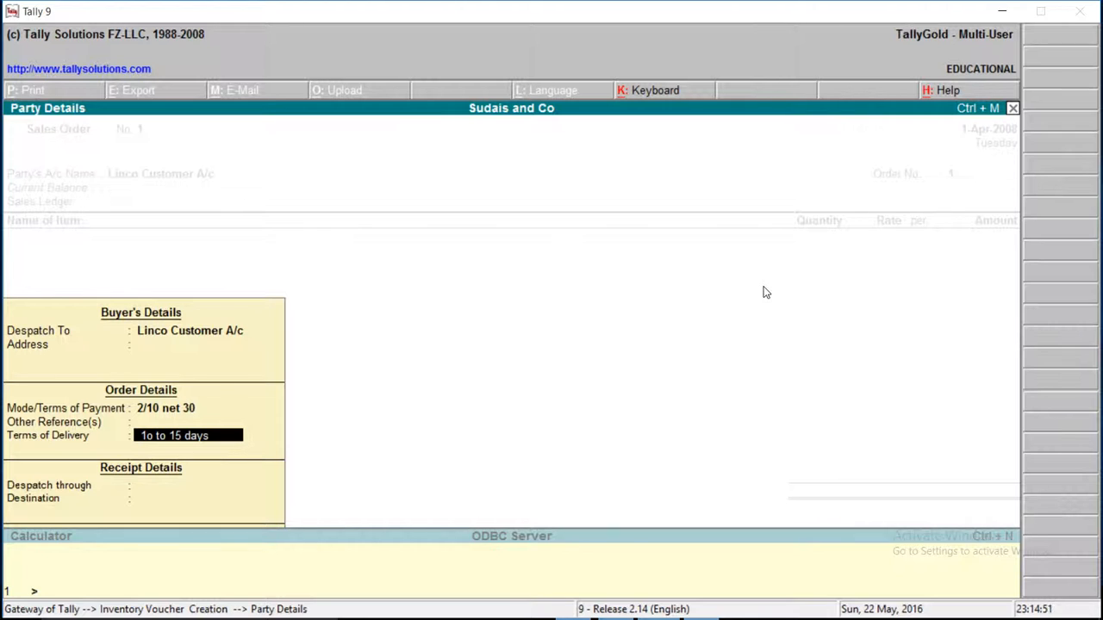
key("Return")
key("Return")
key("Return")
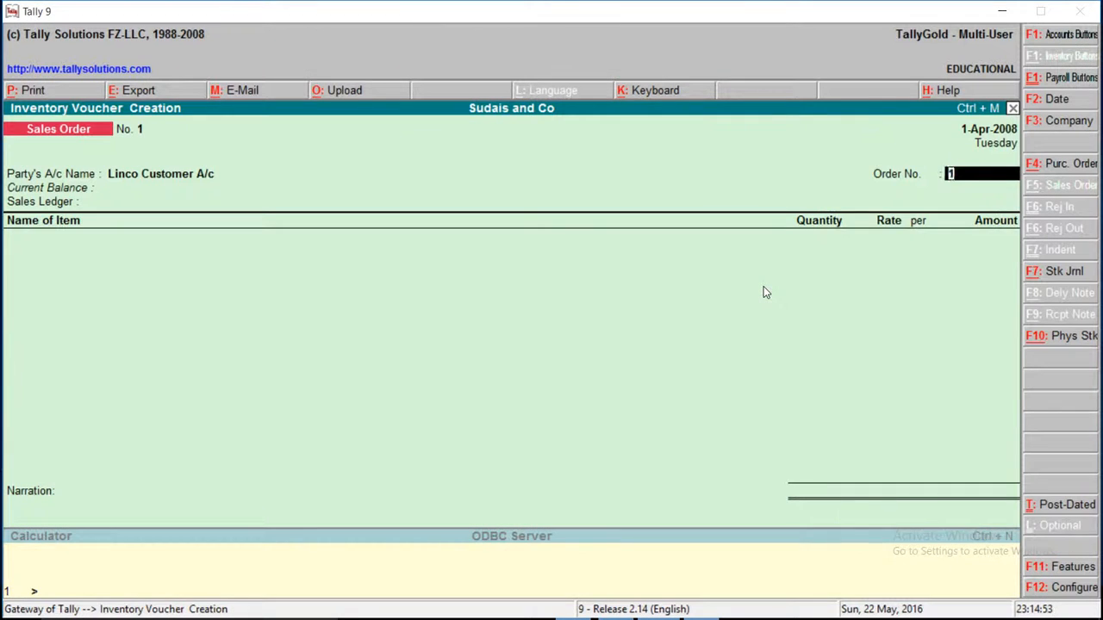
Keep order number 1 and choose Sales A/c as the order's sales ledger
key("Return")
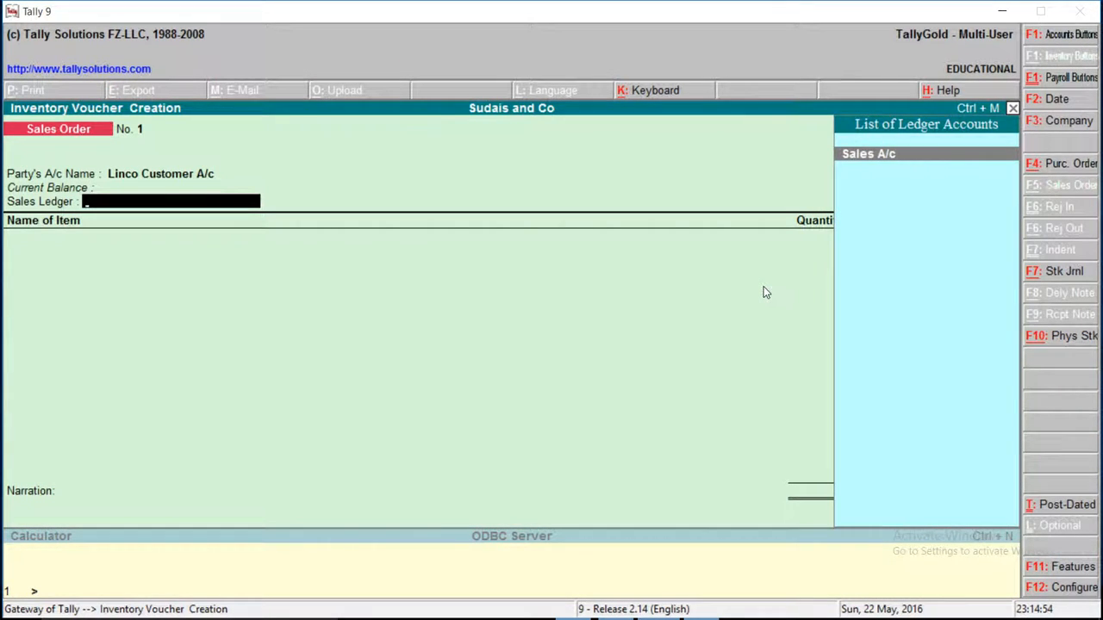
key("Return")
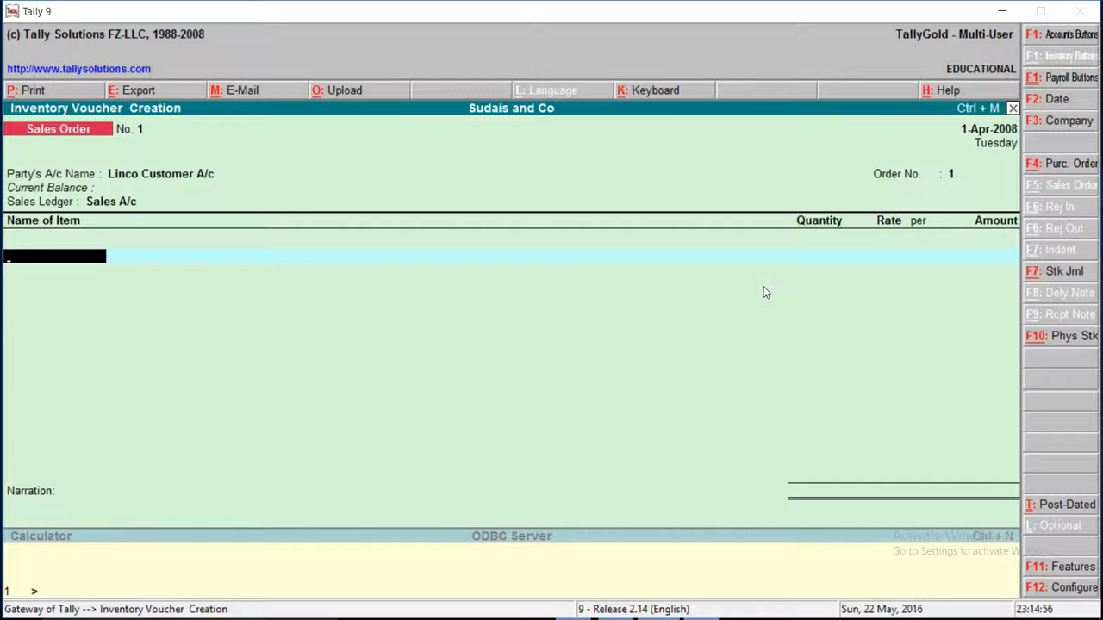
Add stock item S 3 to the sales order, due on 1-Apr-2008, with a quantity of 10 pcs at a rate of 35,000 per pcs
key("Return")
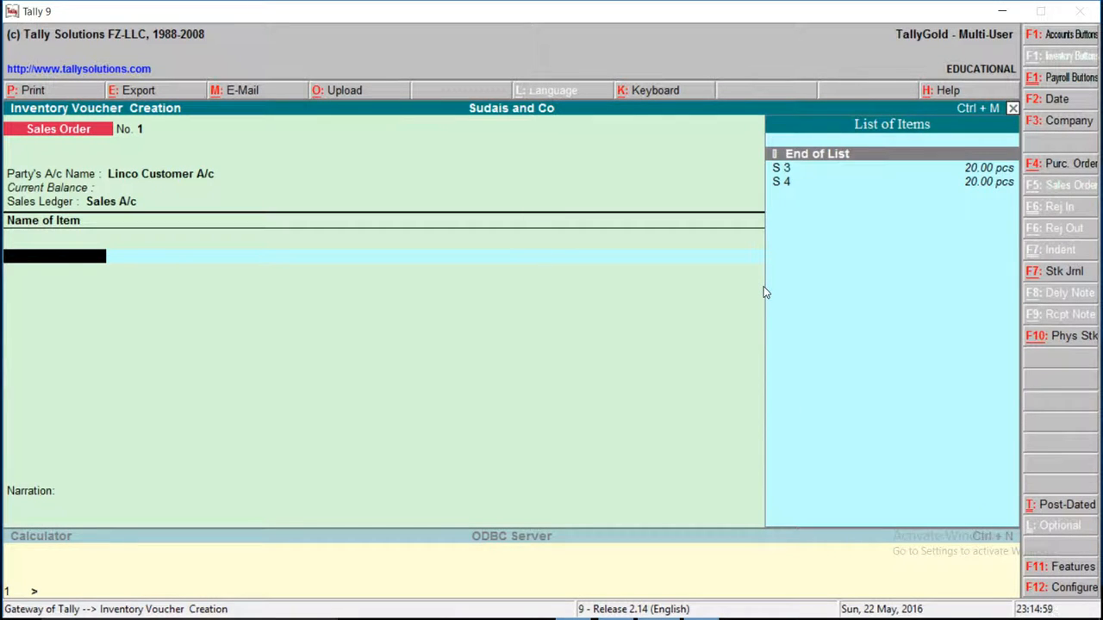
key("Down")
key("Return")
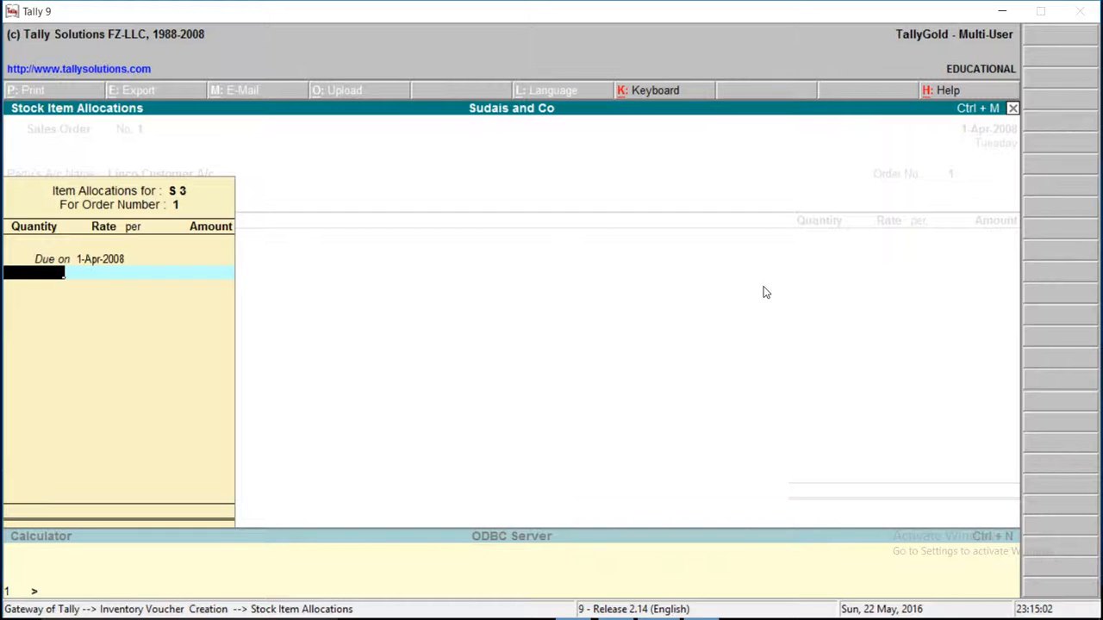
type("10")
key("Return")
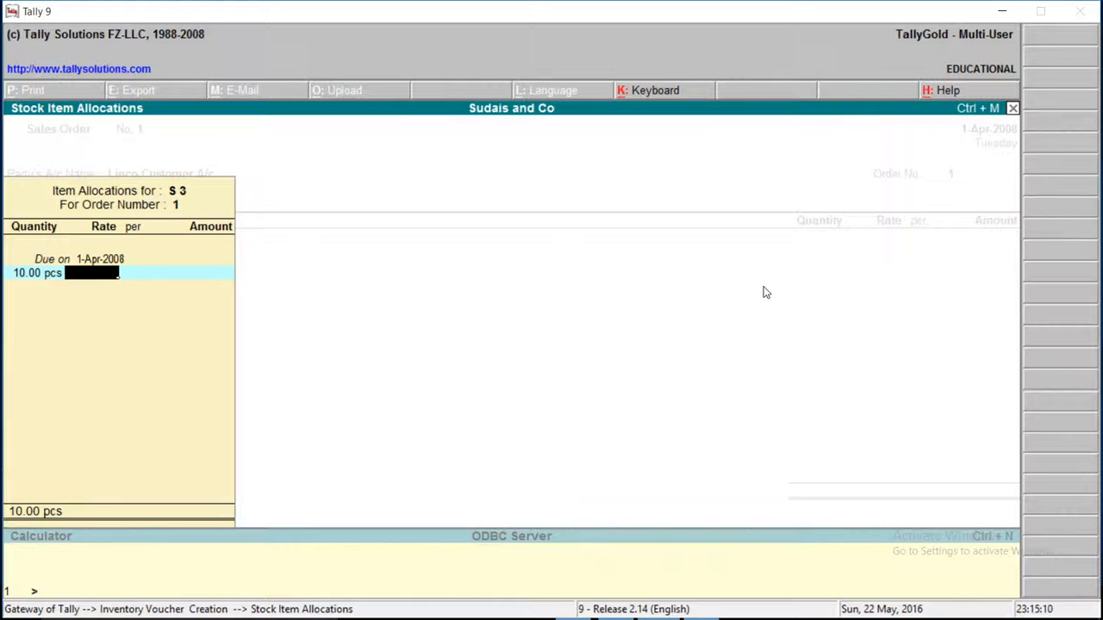
type("35000")
key("Return")
key("Return")
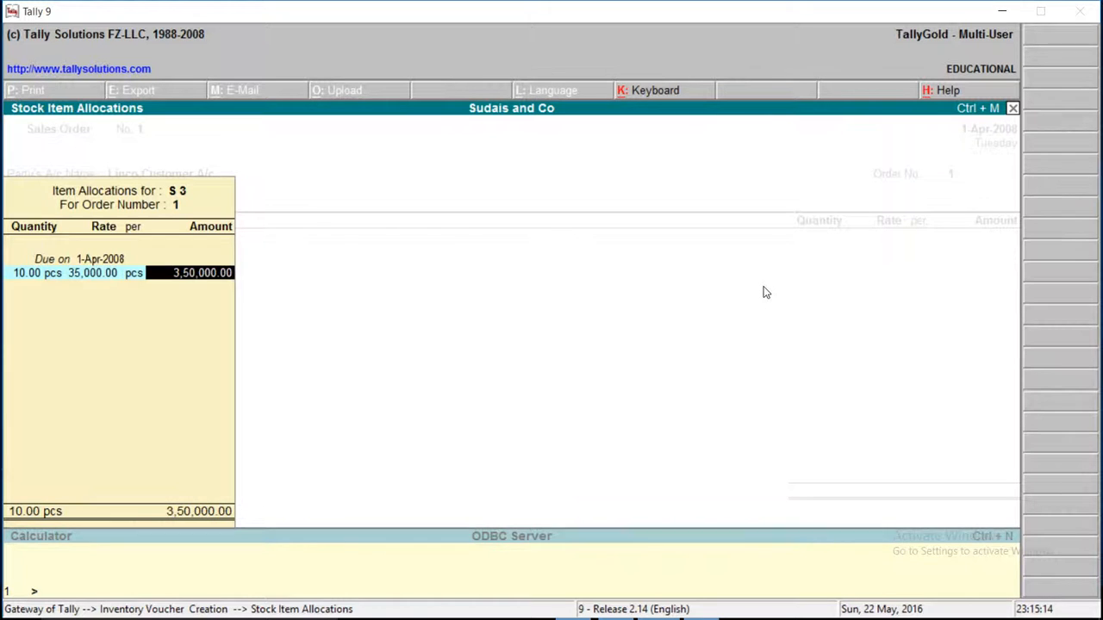
key("Return")
key("Return")
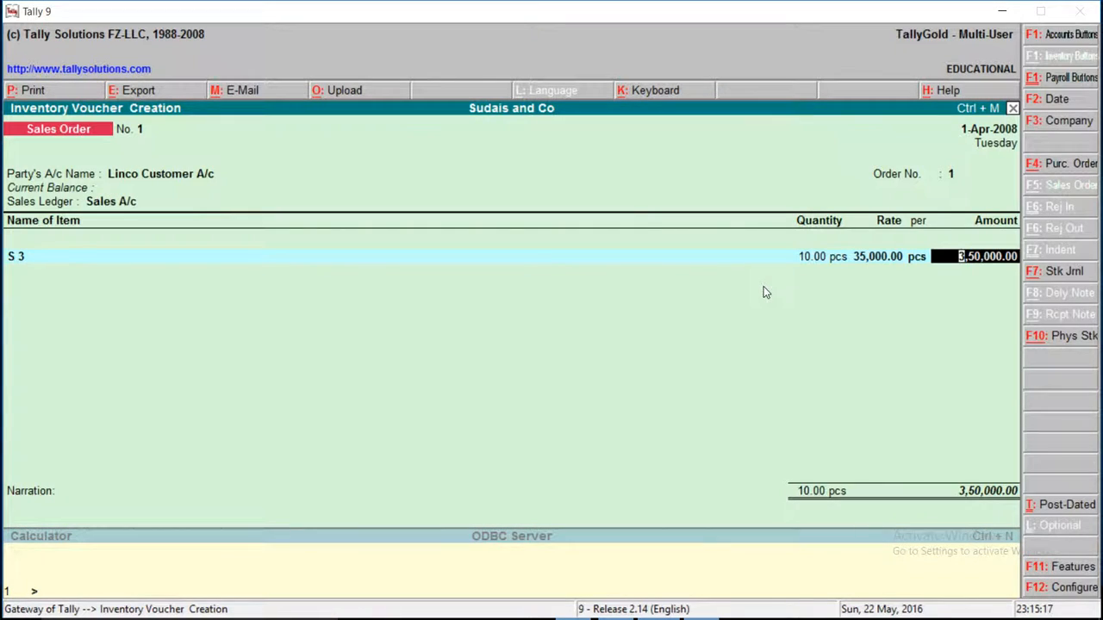
key("Return")
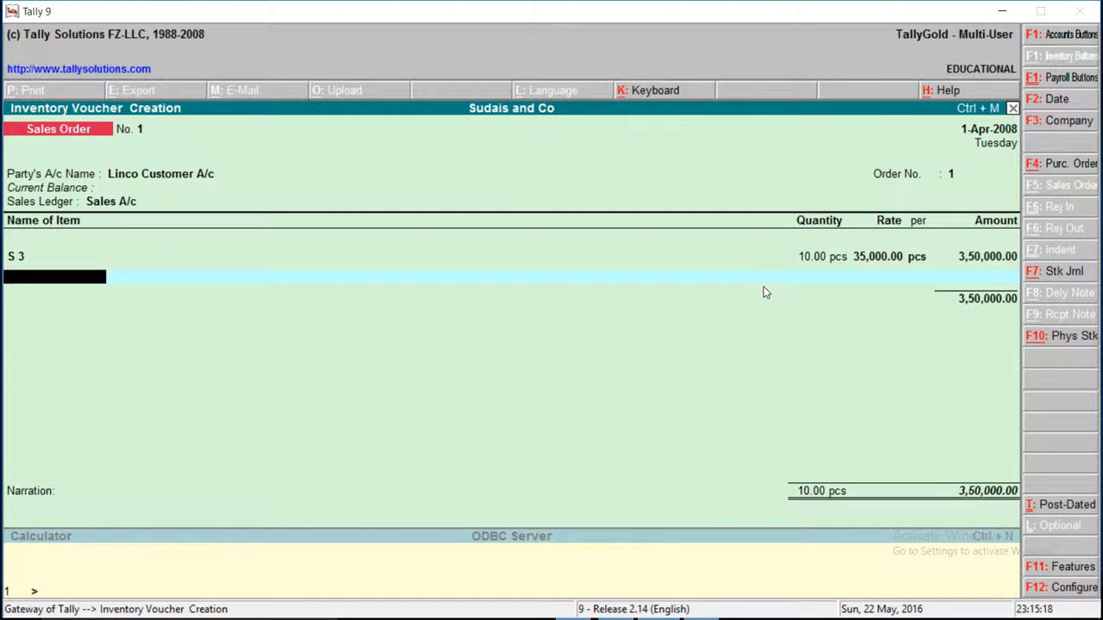
Add stock item S 4 to the sales order, due on 1-Apr-2008, with a quantity of 10 pcs at a rate of 50,000 per pcs
type("S")
key("Down")
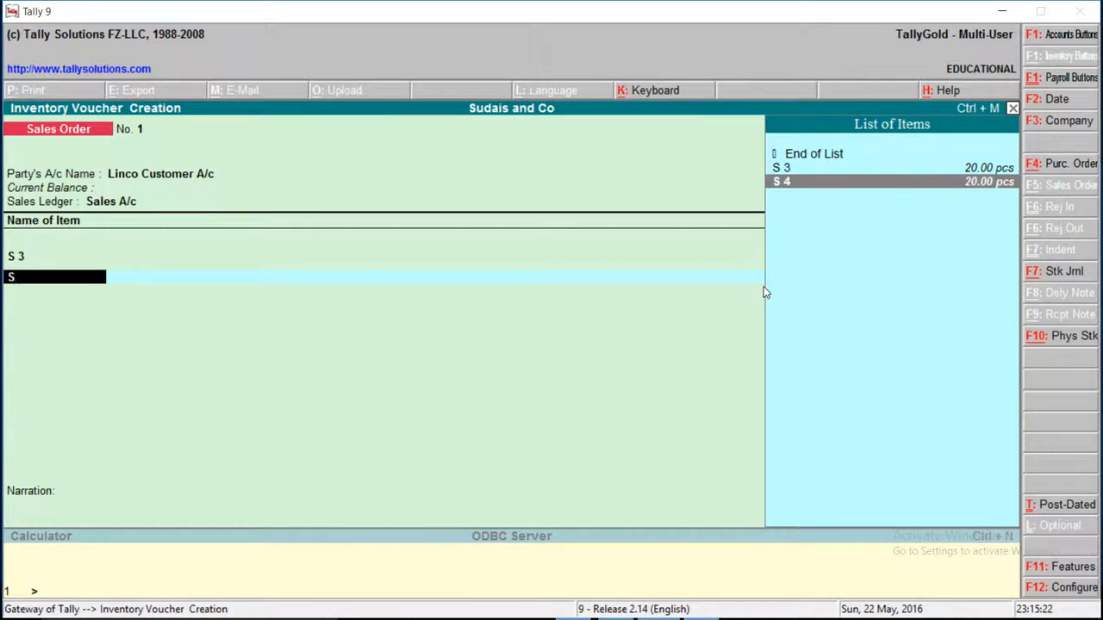
key("Return")
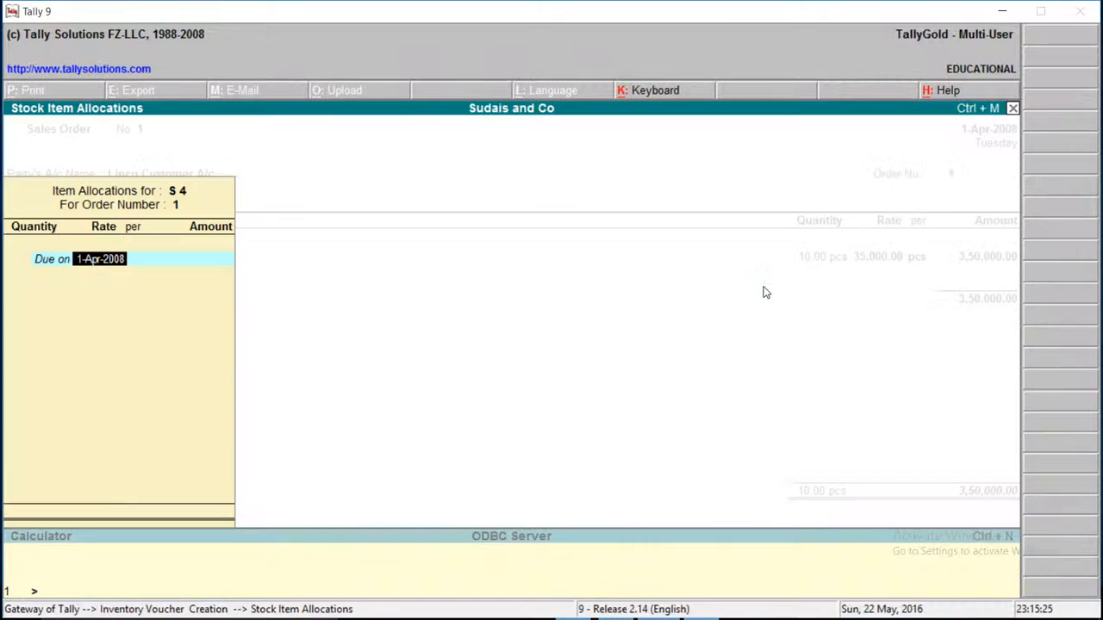
key("Return")
type("10.")
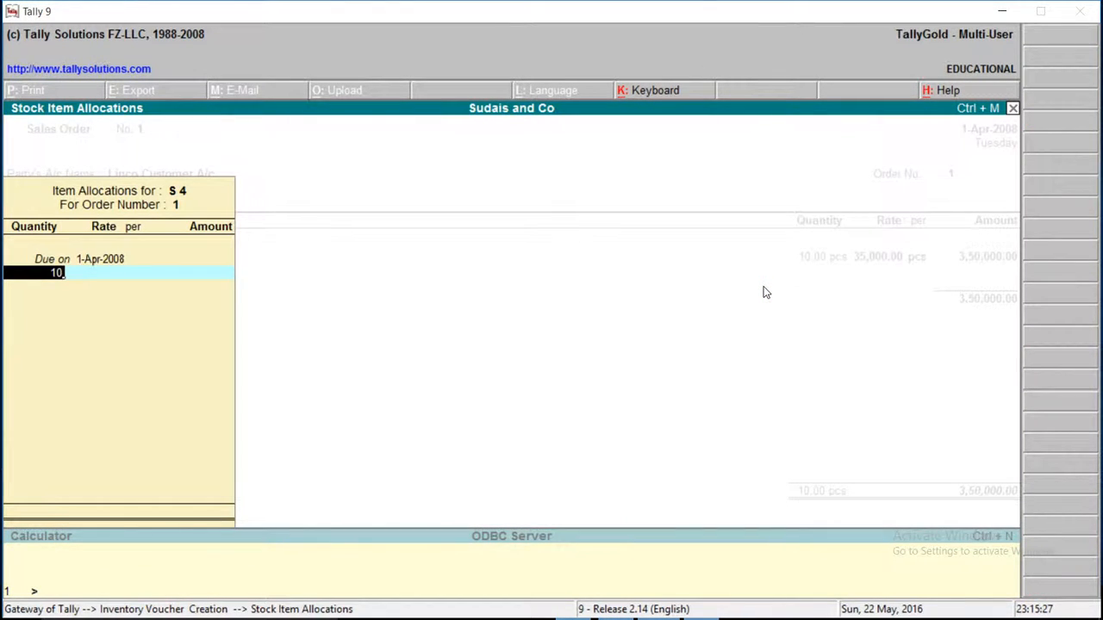
key("Return")
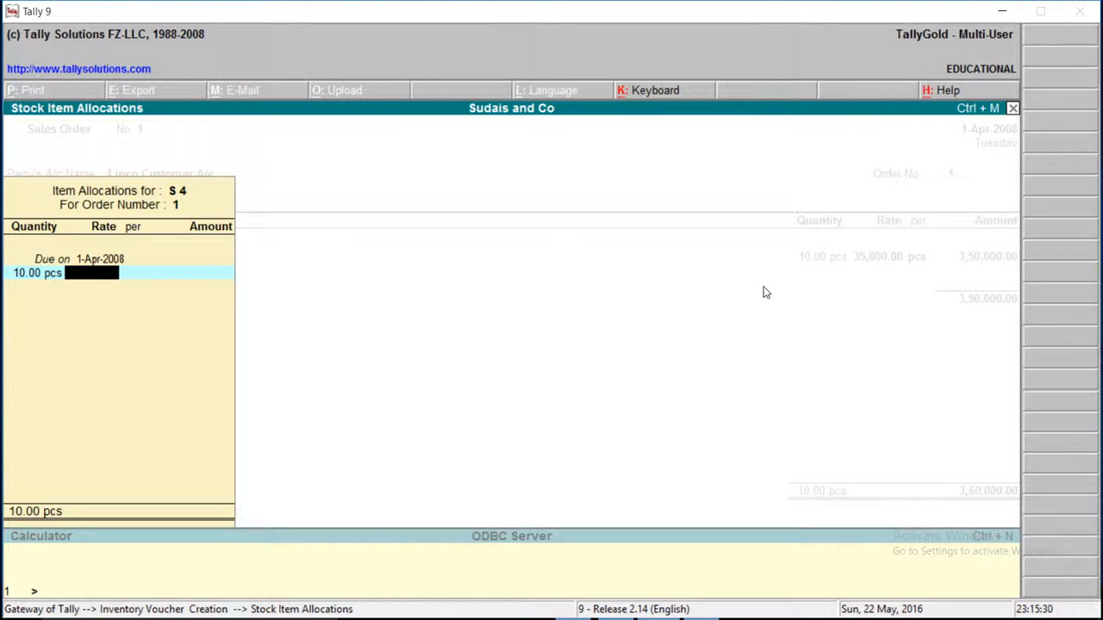
type("5000")
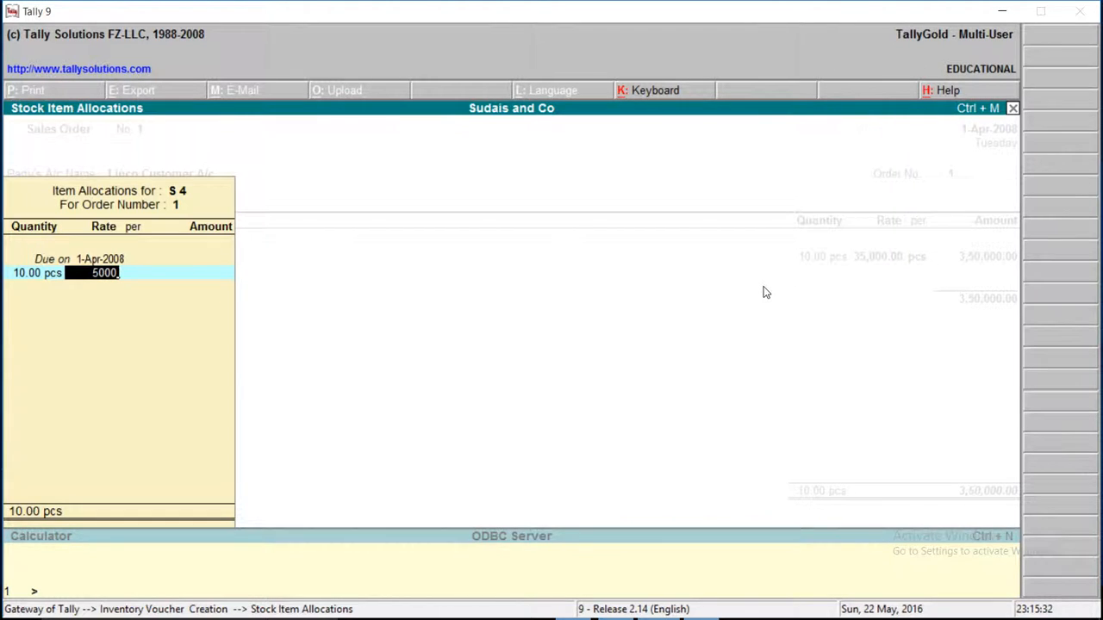
type("0")
key("Return")
key("Return")
key("Return")
key("Return")
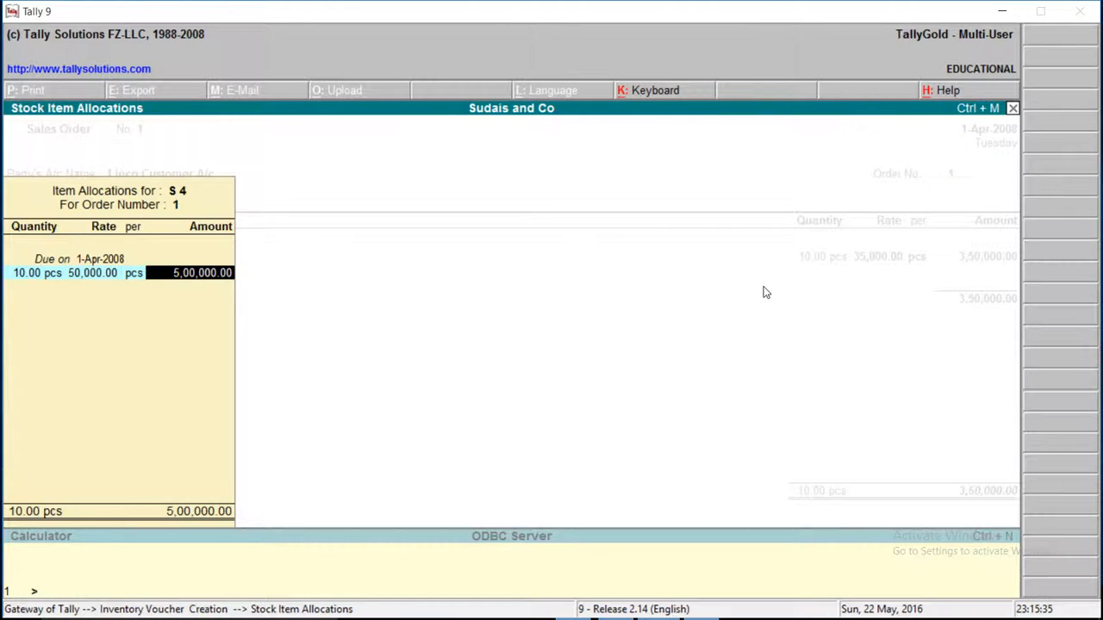
key("Return")
key("Return")
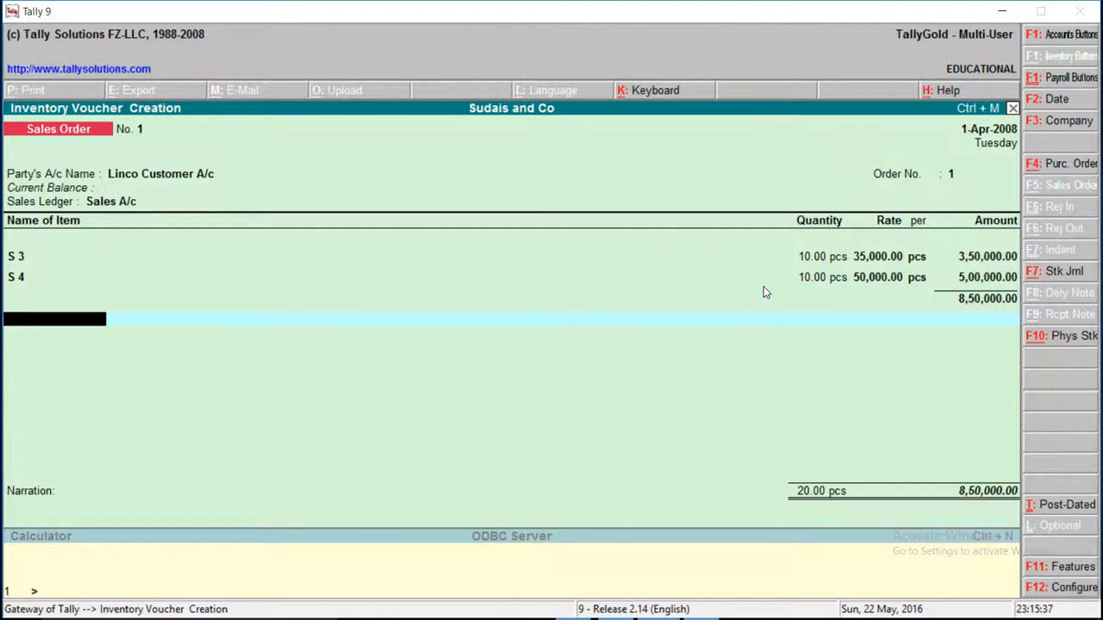
End the item list, enter the narration "sales order for the above items" and save the sales order
key("Return")
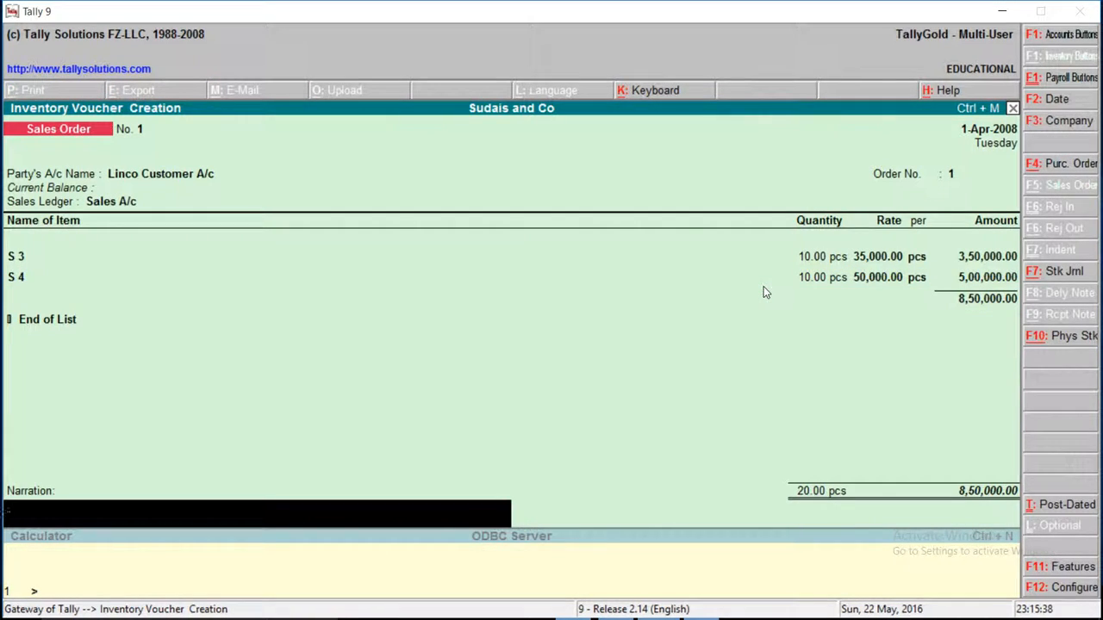
type("sales order for the avo")
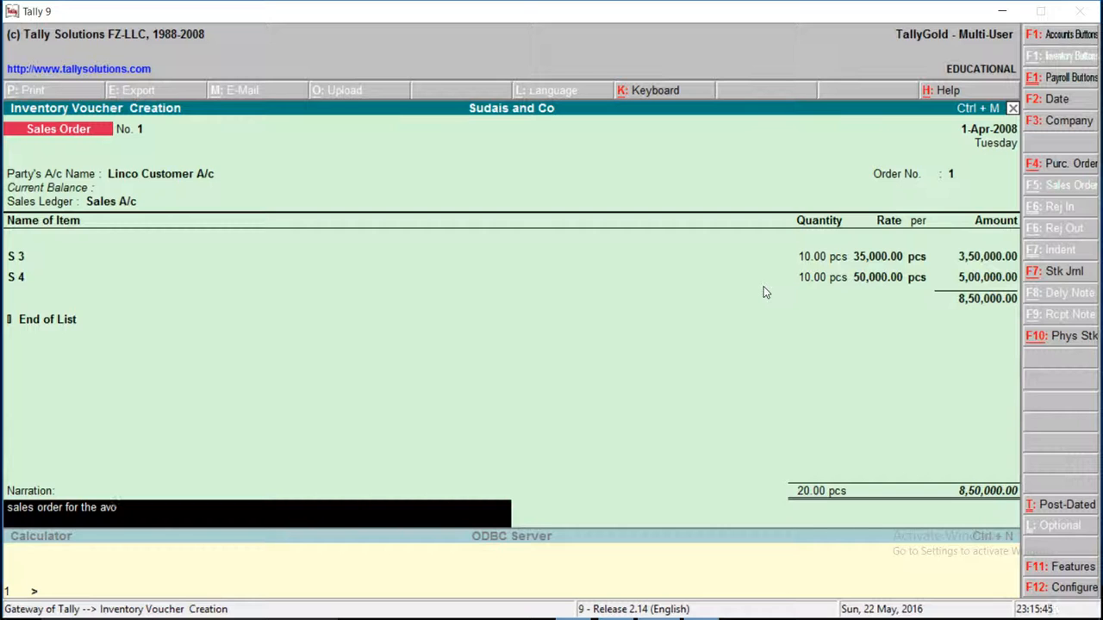
key("BackSpace")
key("BackSpace")
type("bove items")
key("Return")
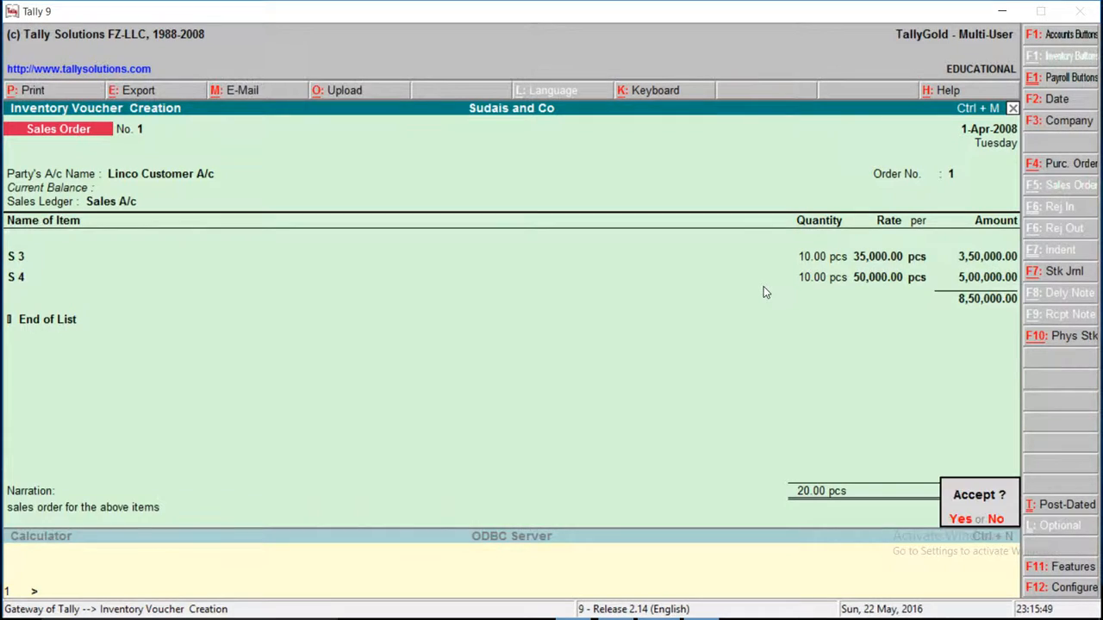
key("Return")
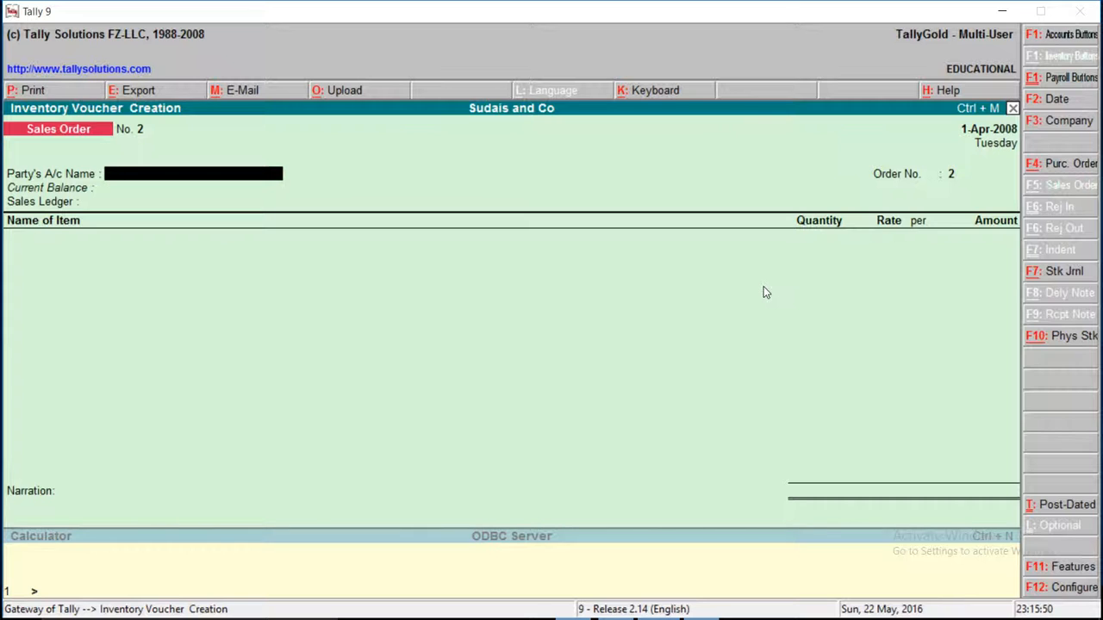
Leave the sales order entry and start a new sales voucher under the accounting vouchers
key("Escape")
key("Return")
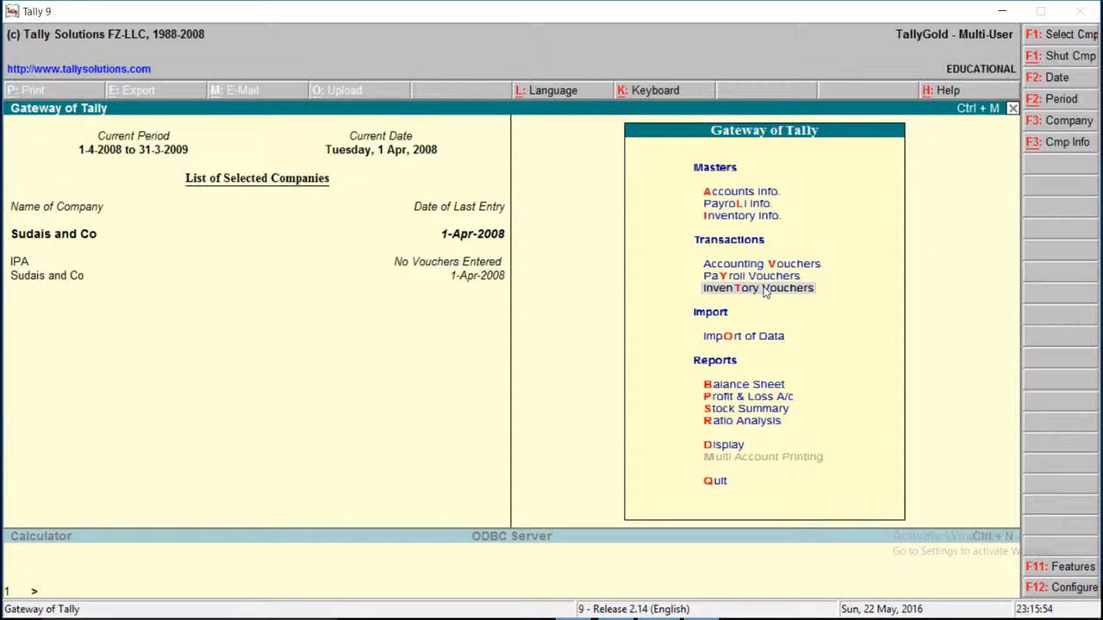
key("Up")
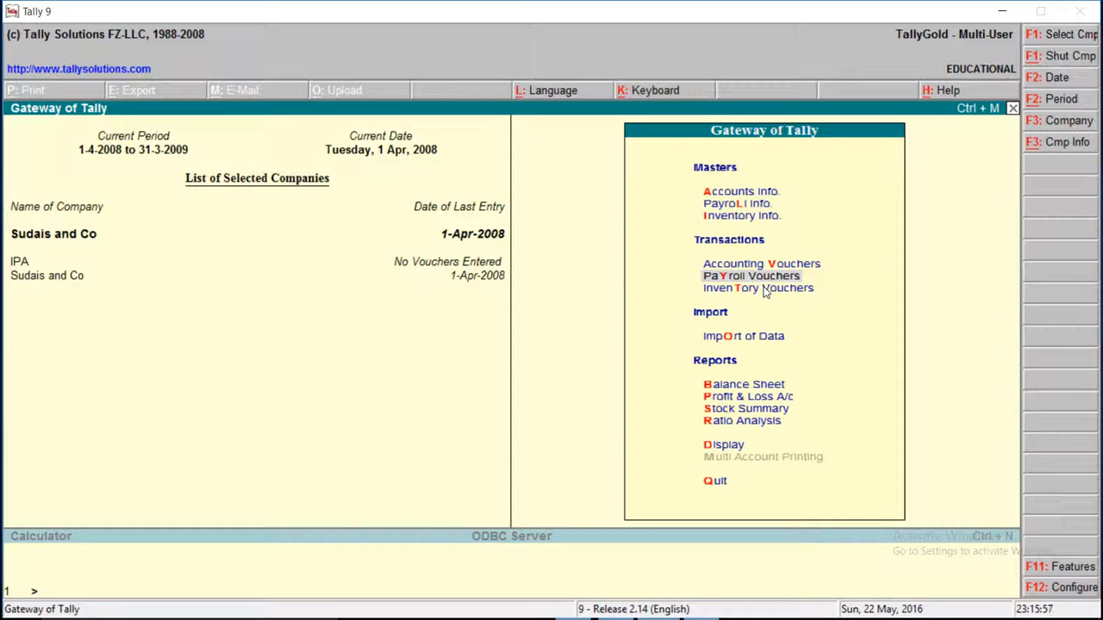
key("Up")
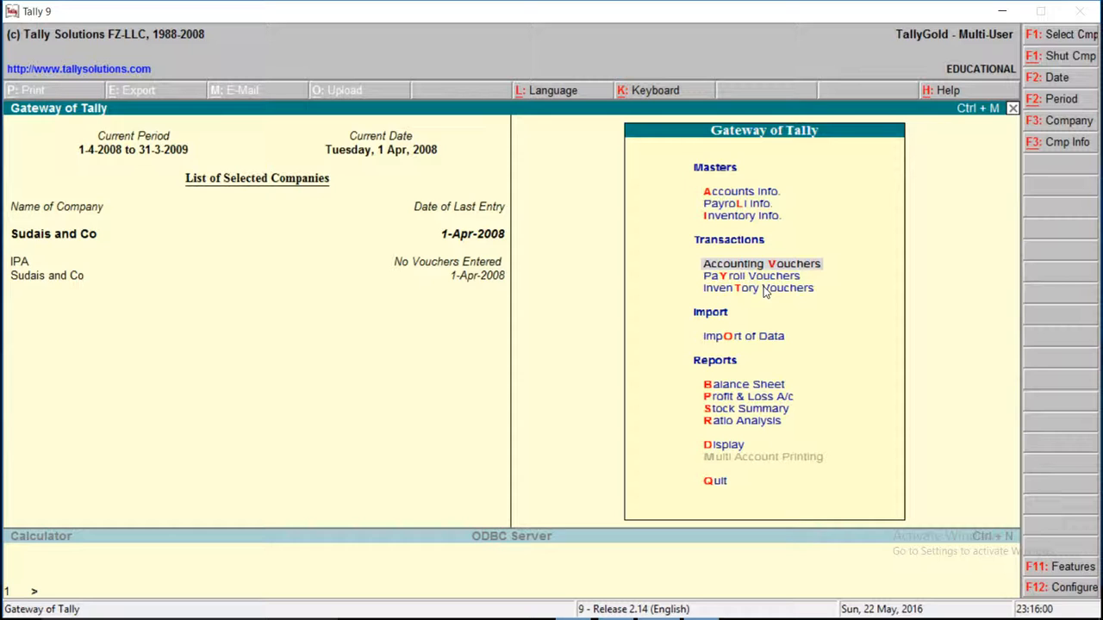
key("Return")
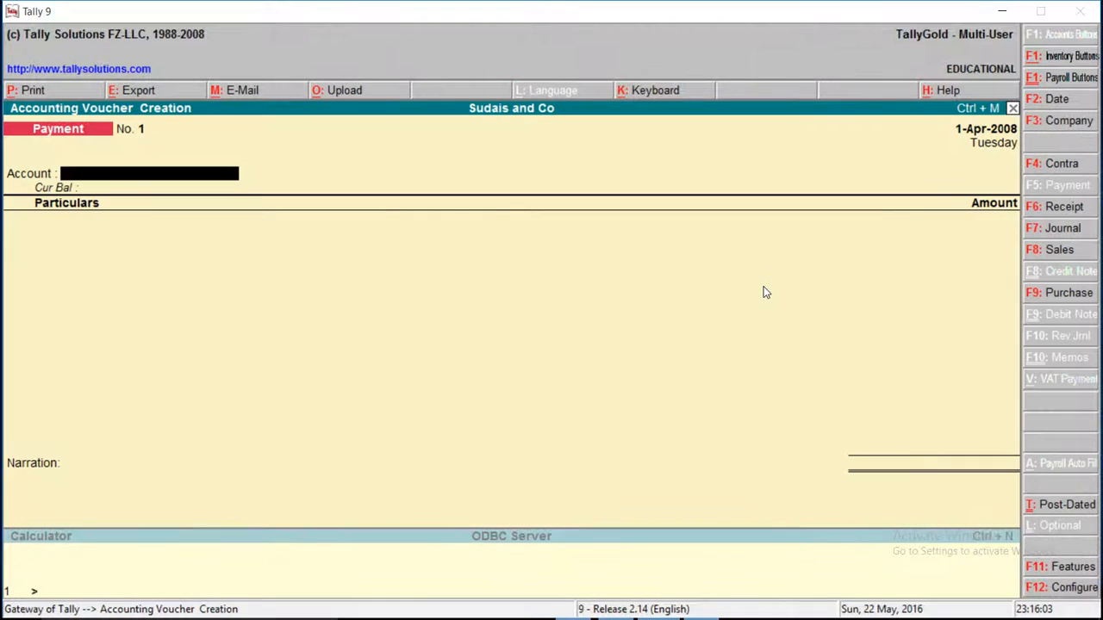
left_click(1056, 251)
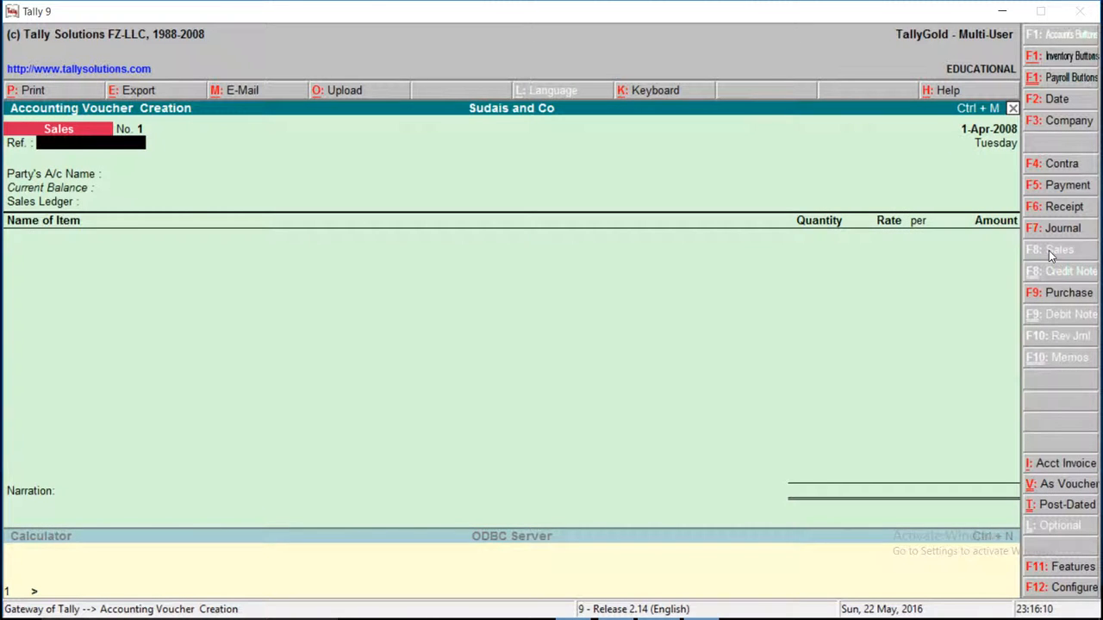
Enter sudais/1 as the sales voucher's reference and choose Linco Customer A/c as the party account
type("sudais/1")
key("Return")
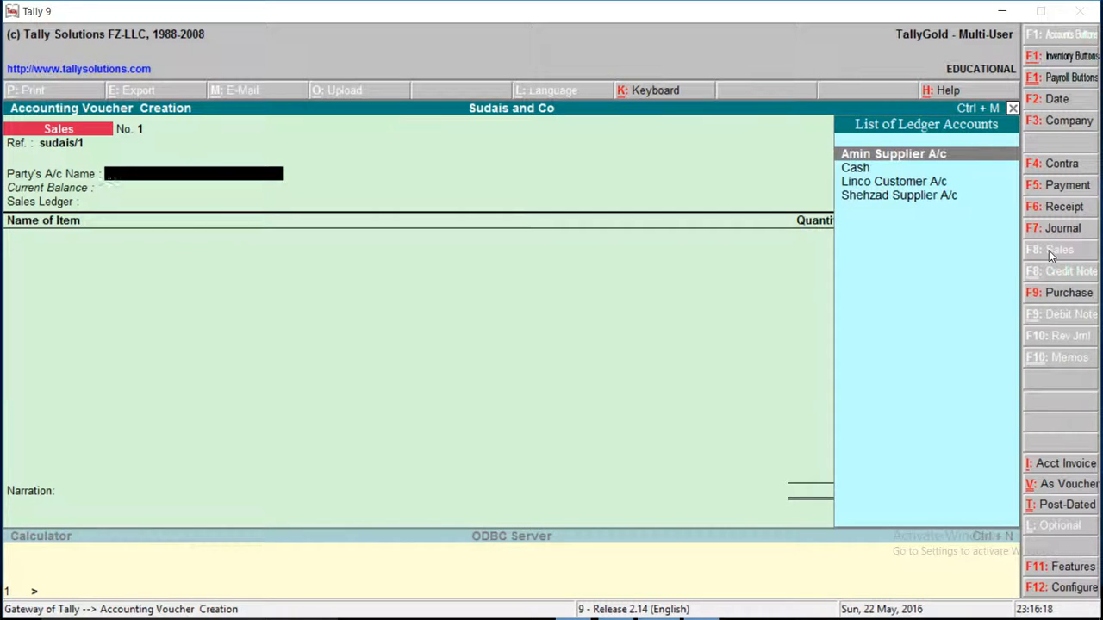
key("Down")
key("Down")
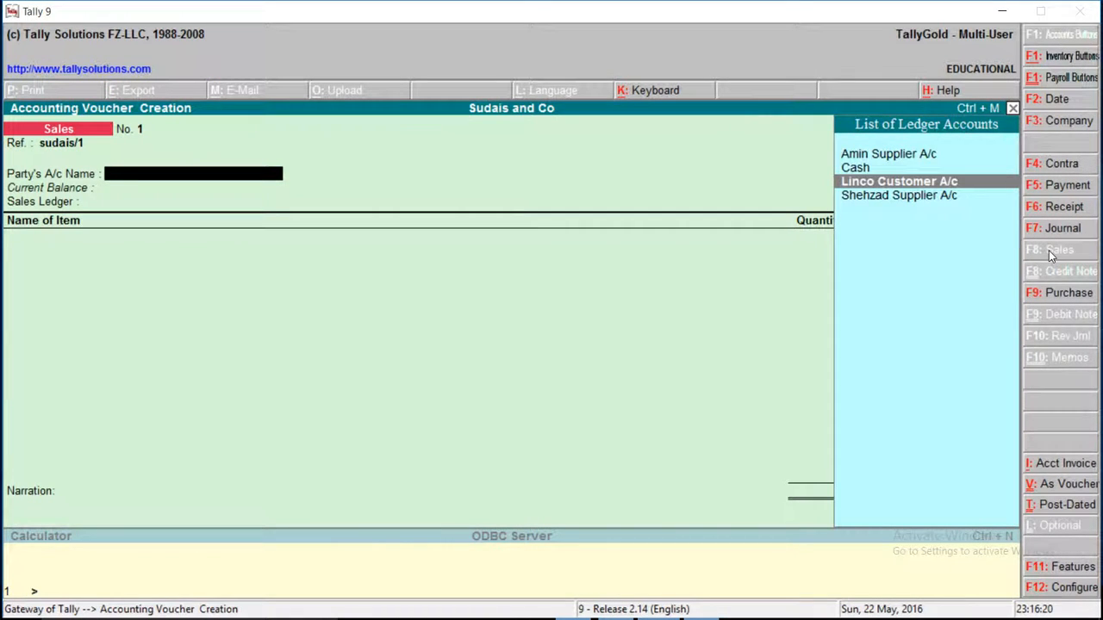
key("Return")
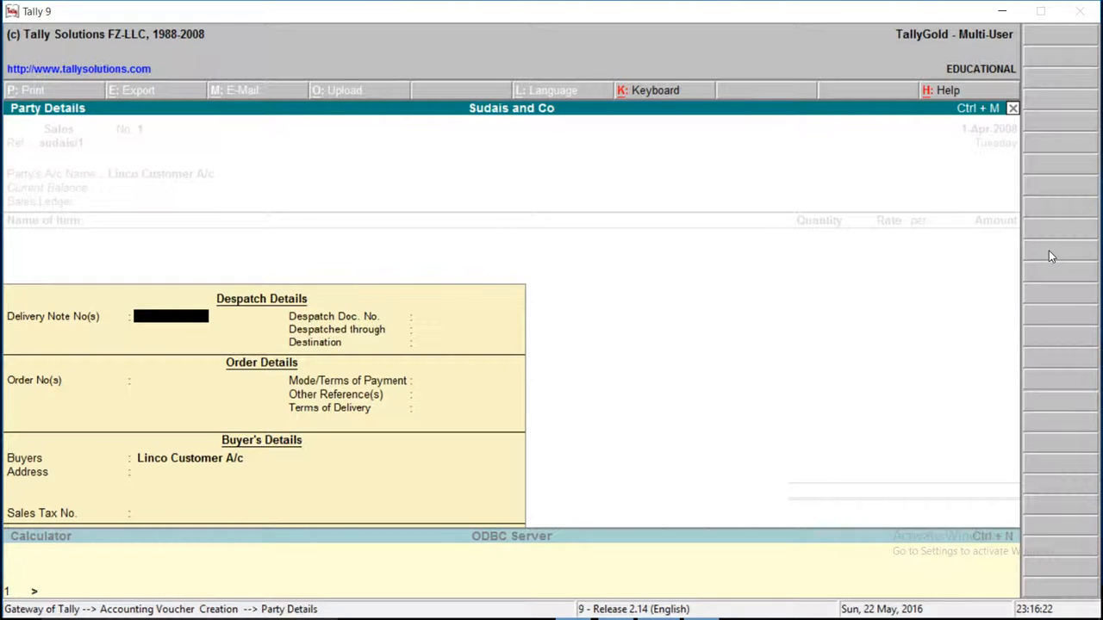
Leave the delivery note number and all despatch details of the sales voucher blank
key("Return")
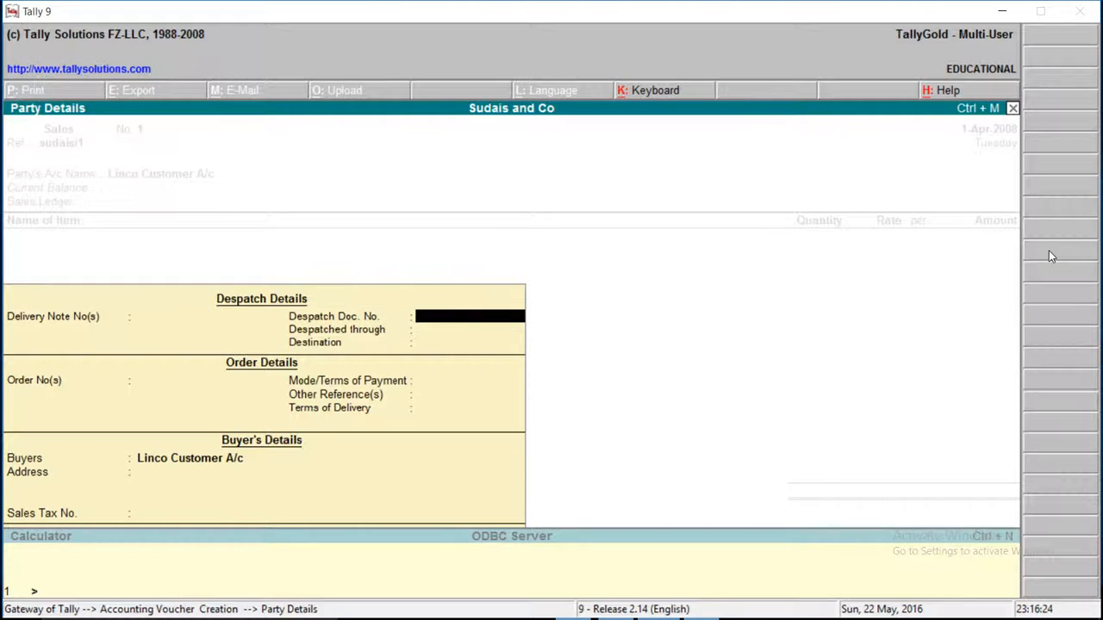
key("Return")
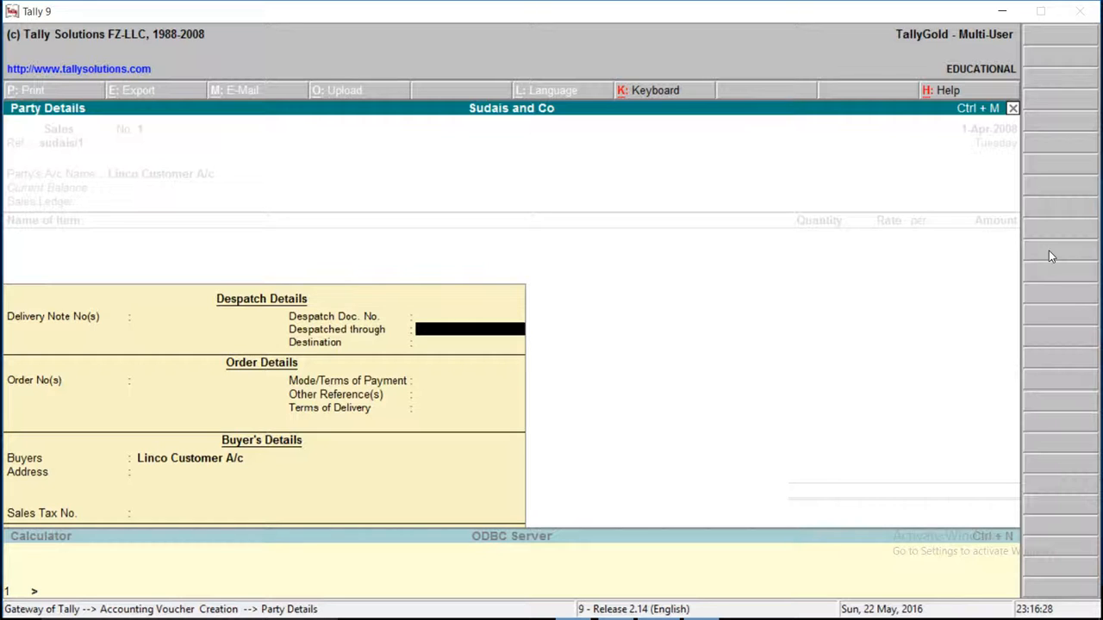
key("Return")
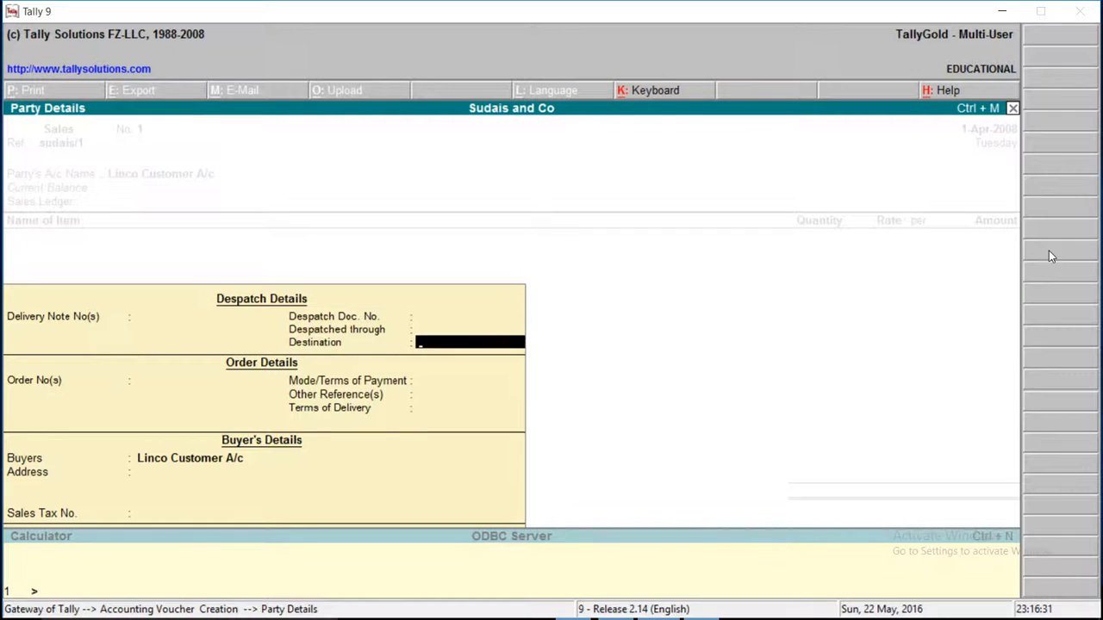
key("Return")
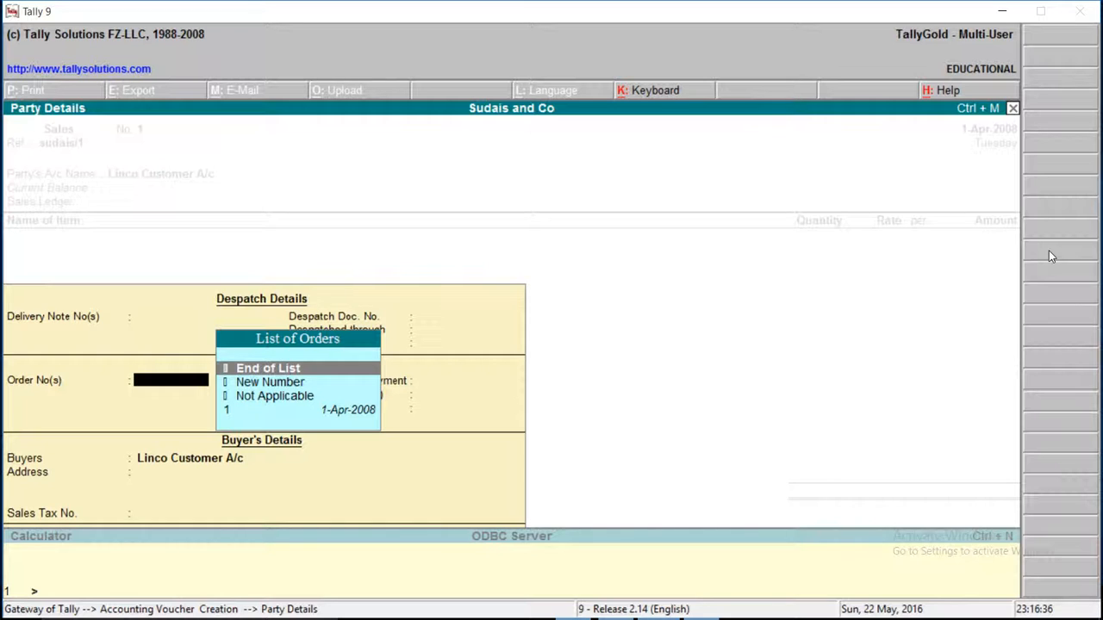
Link the sales voucher to order number 1 dated 1-Apr-2008 and end the order list
key("Down")
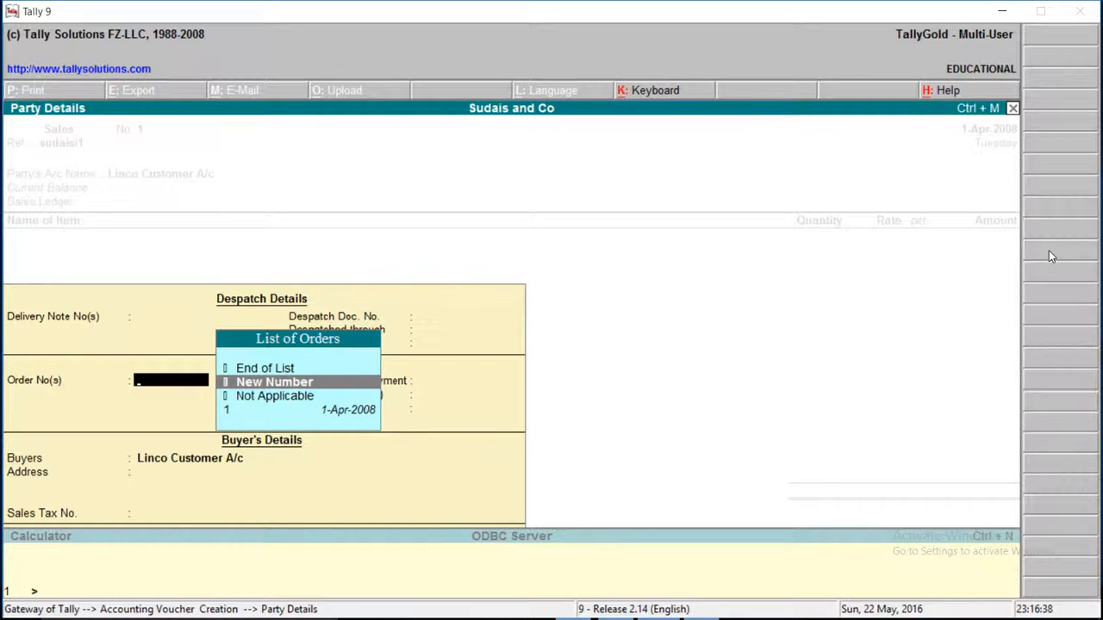
key("Down")
key("Down")
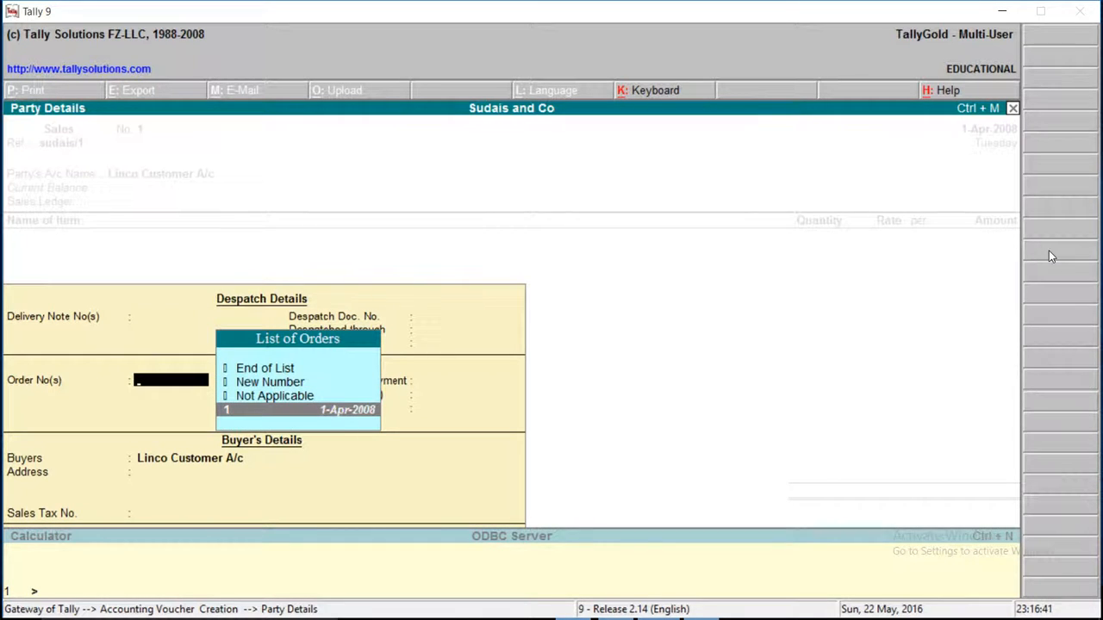
key("Return")
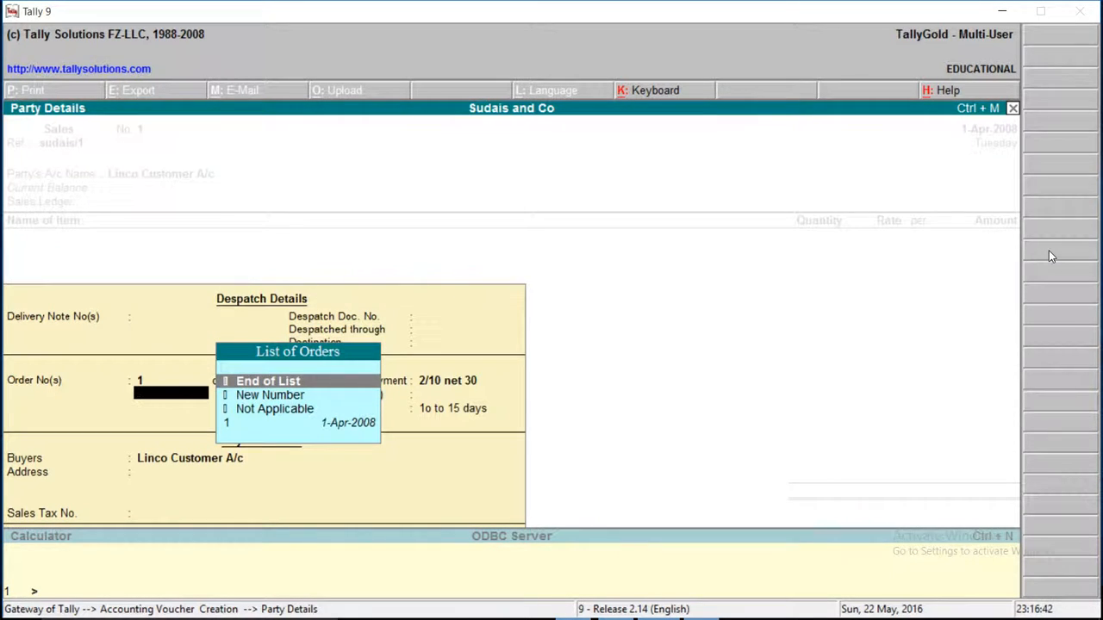
key("Return")
Accept the remaining party details with the address and sales tax number blank, and keep Sales A/c as the sales ledger
key("Return")
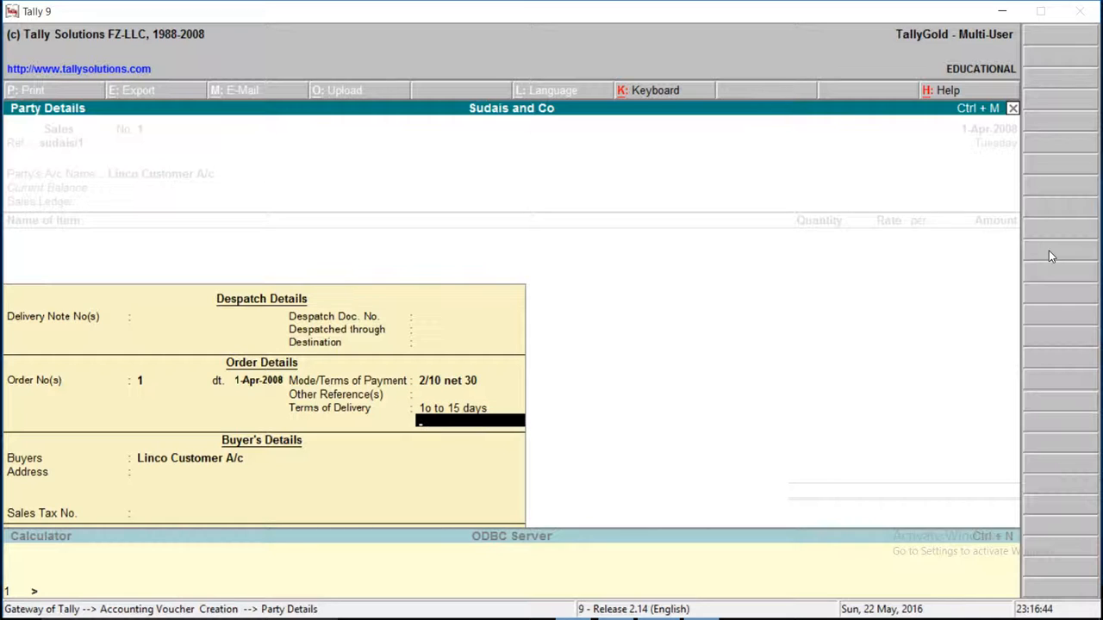
key("Return")
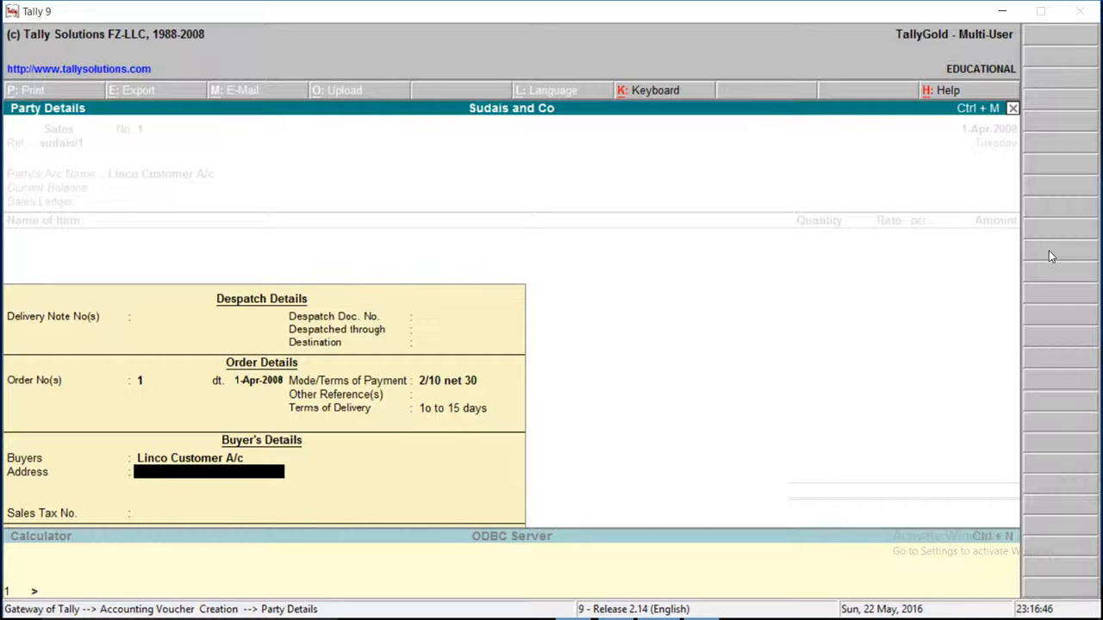
key("Return")
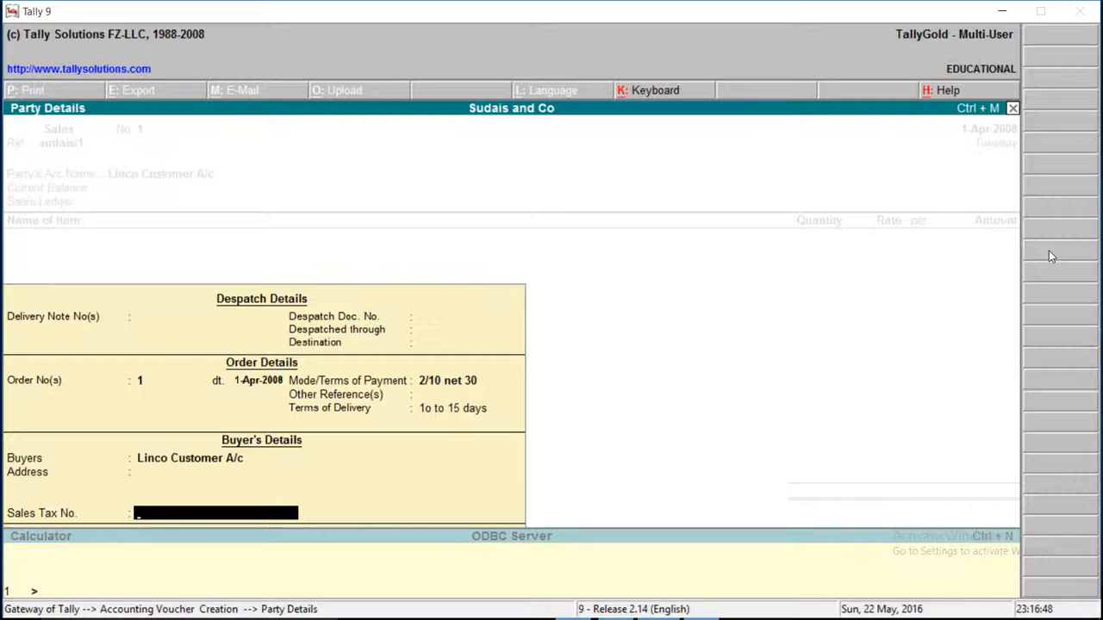
key("Return")
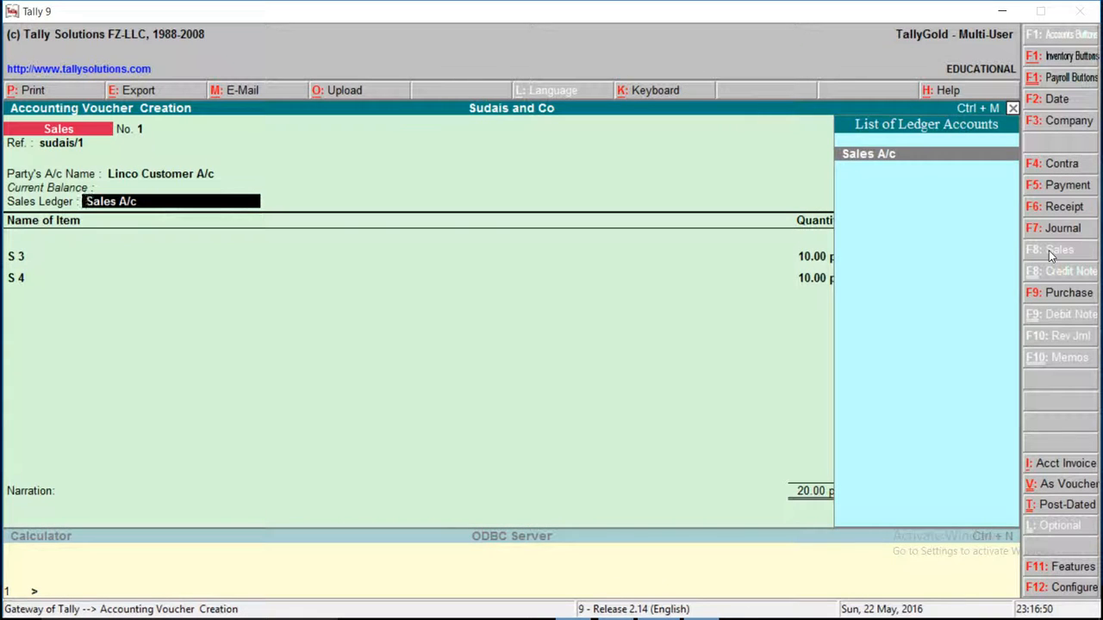
key("Return")
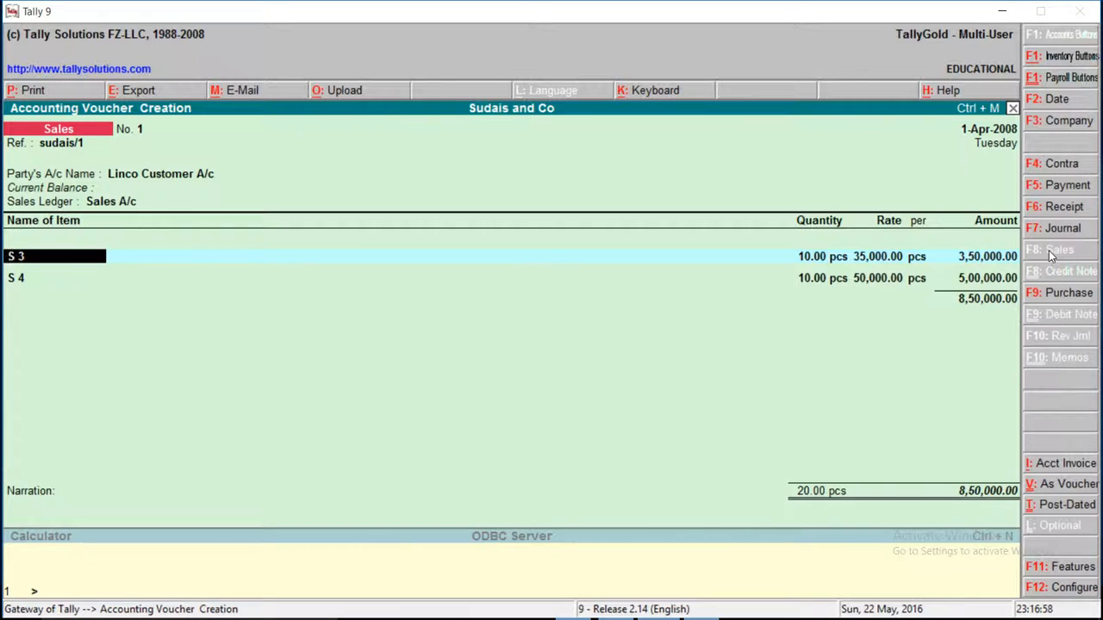
Accept the S 3 allocation against order 1, with 10 pcs at 35,000 per pcs, and end its order list
key("Return")
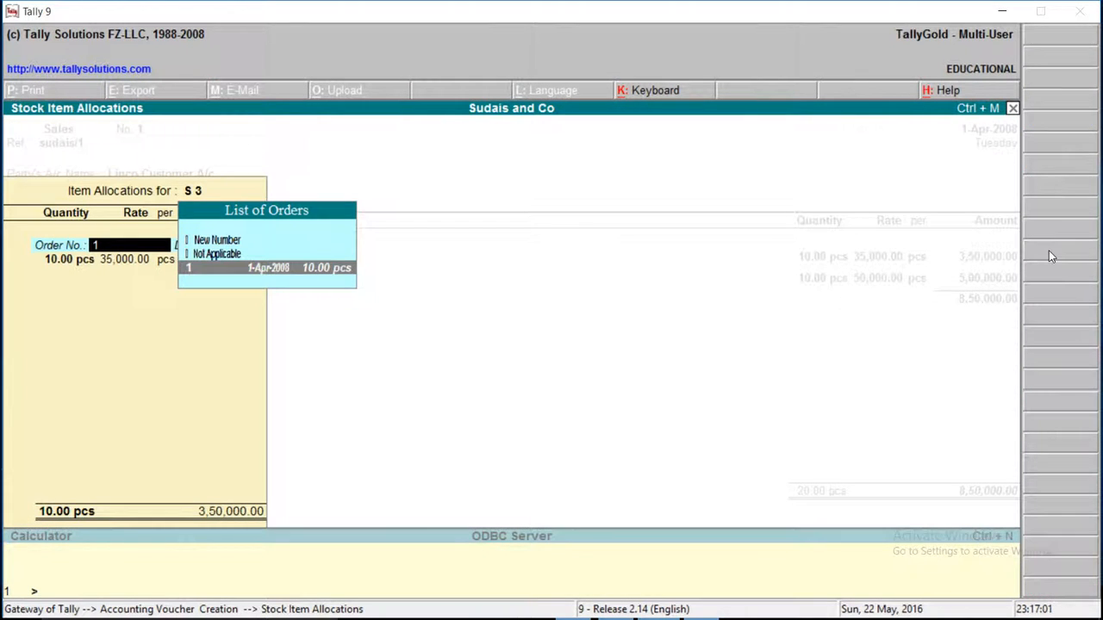
key("Return")
key("Return")
key("Return")
key("Return")
key("Return")
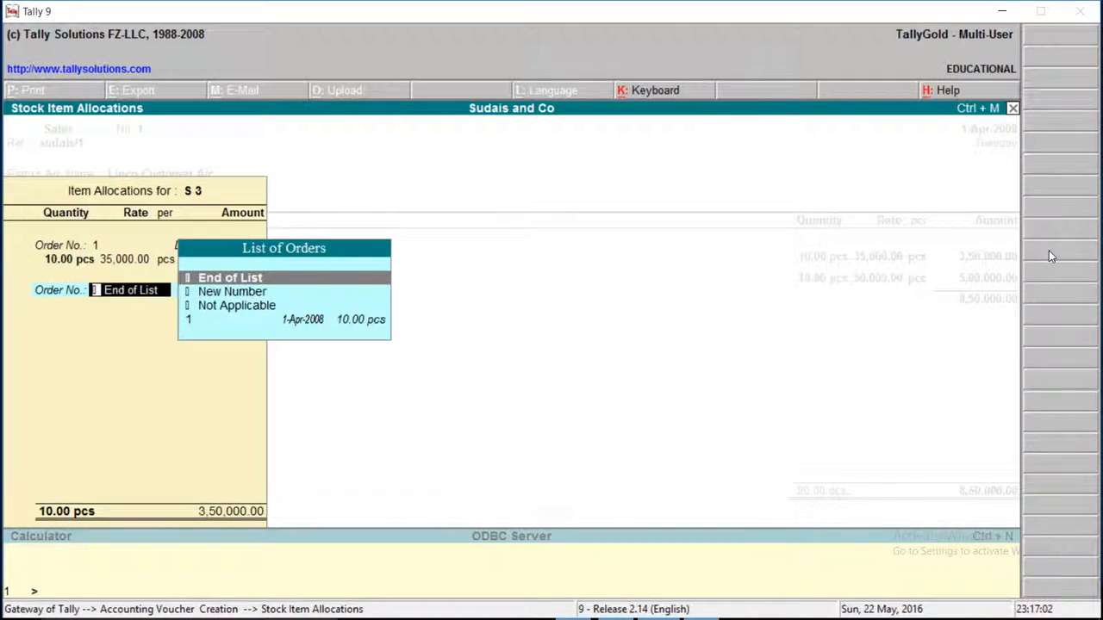
key("Return")
Accept the S 4 allocation against order 1, with 10 pcs at 50,000 per pcs, and end its order list
key("Return")
key("Return")
key("Return")
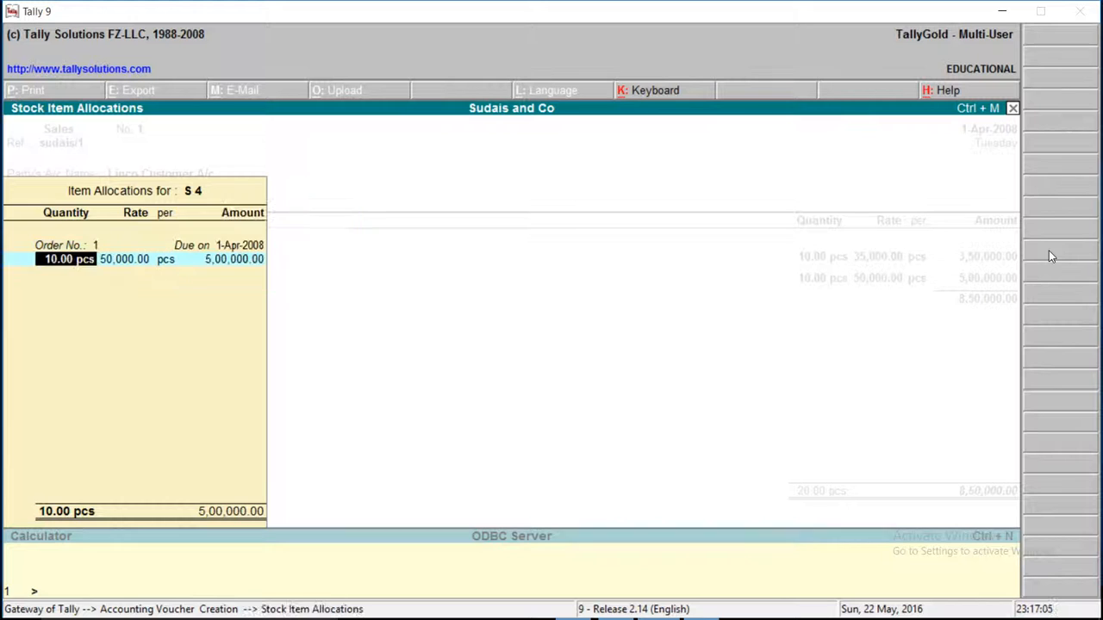
key("Return")
key("Return")
key("Return")
key("Return")
key("Return")
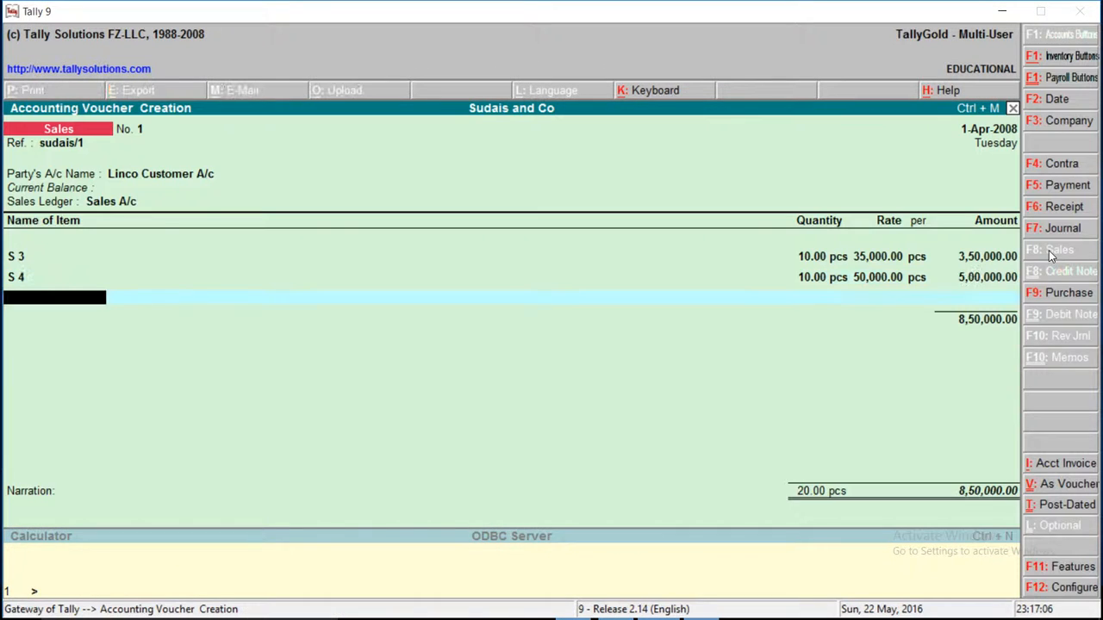
End the item list and enter the narration "sales out of the above items" for the sales voucher
key("Return")
key("Return")
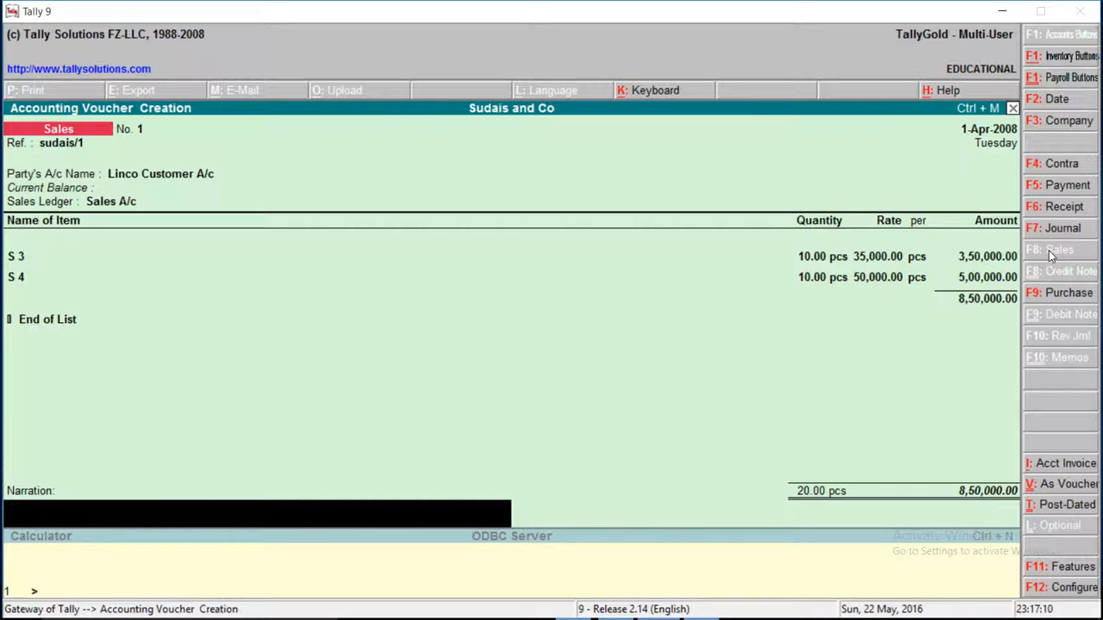
type("sales out of the aboe")
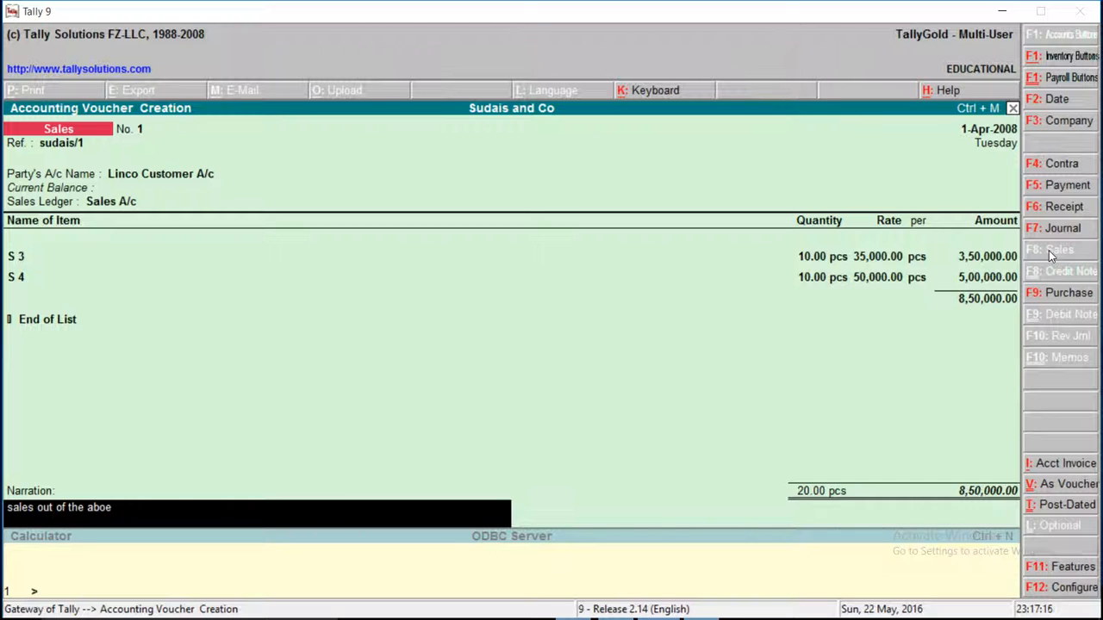
key("BackSpace")
type("ve items")
key("Return")
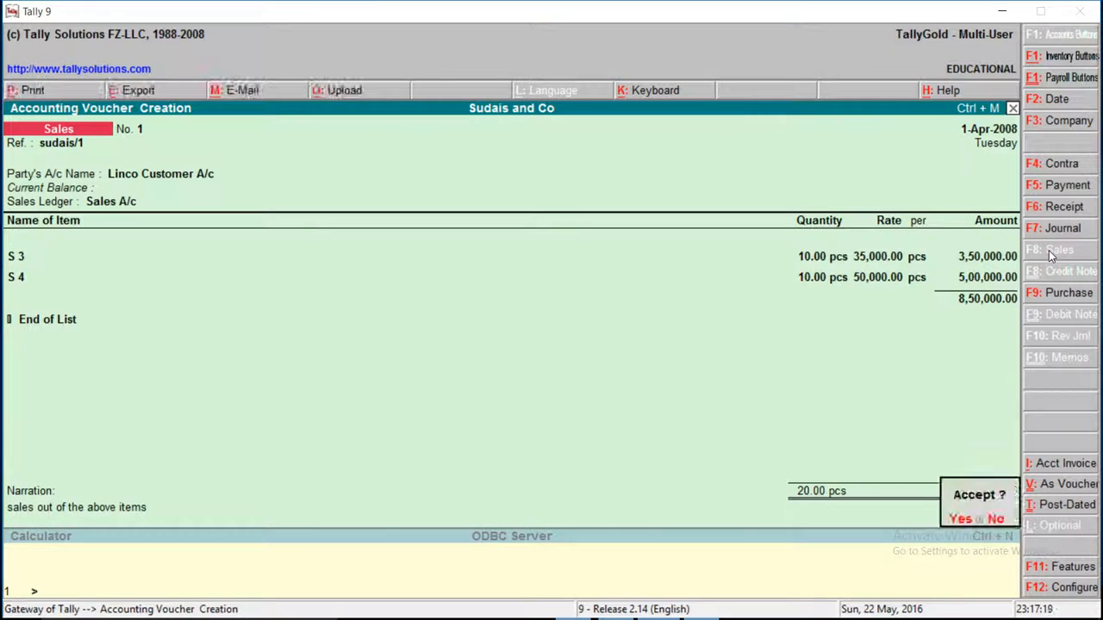
Accept the sales voucher and leave voucher entry for the Gateway of Tally
key("y")
key("Escape")
key("y")
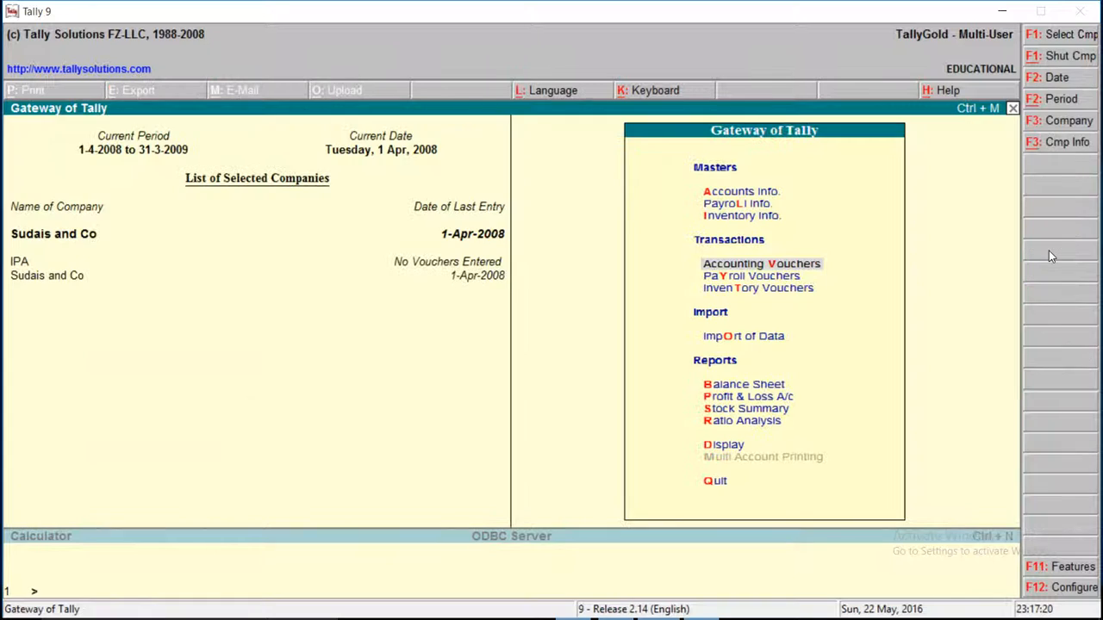
Examine the closing quantities, rates and values of the Samsung Mobile items in the Stock Summary, then close the report
key("Down")
key("Down")
key("Down")
key("Down")
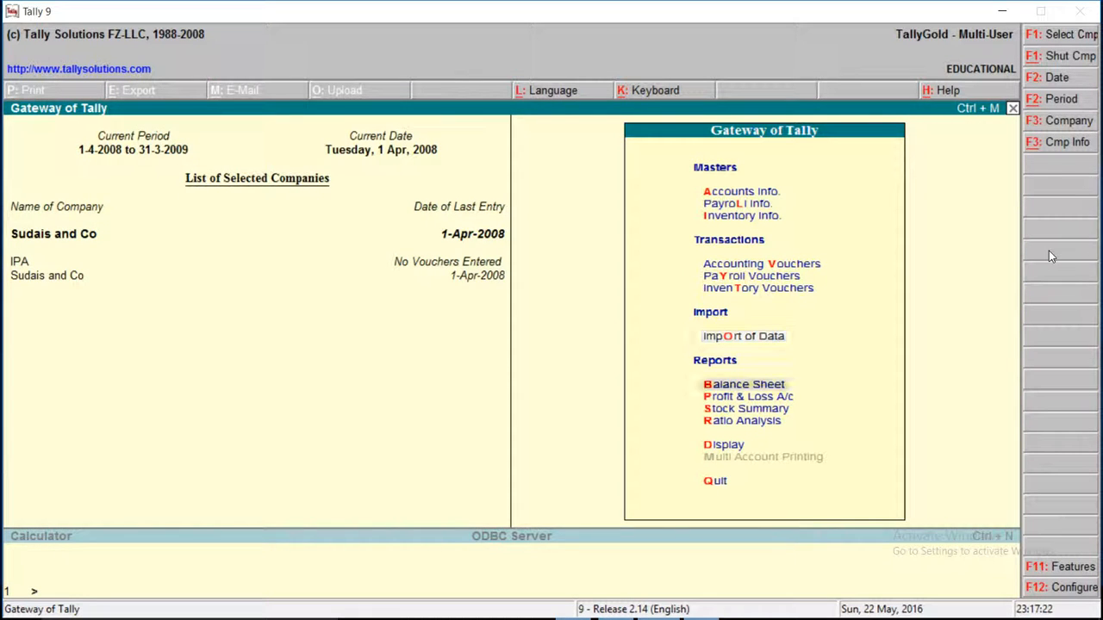
key("Down")
key("Down")
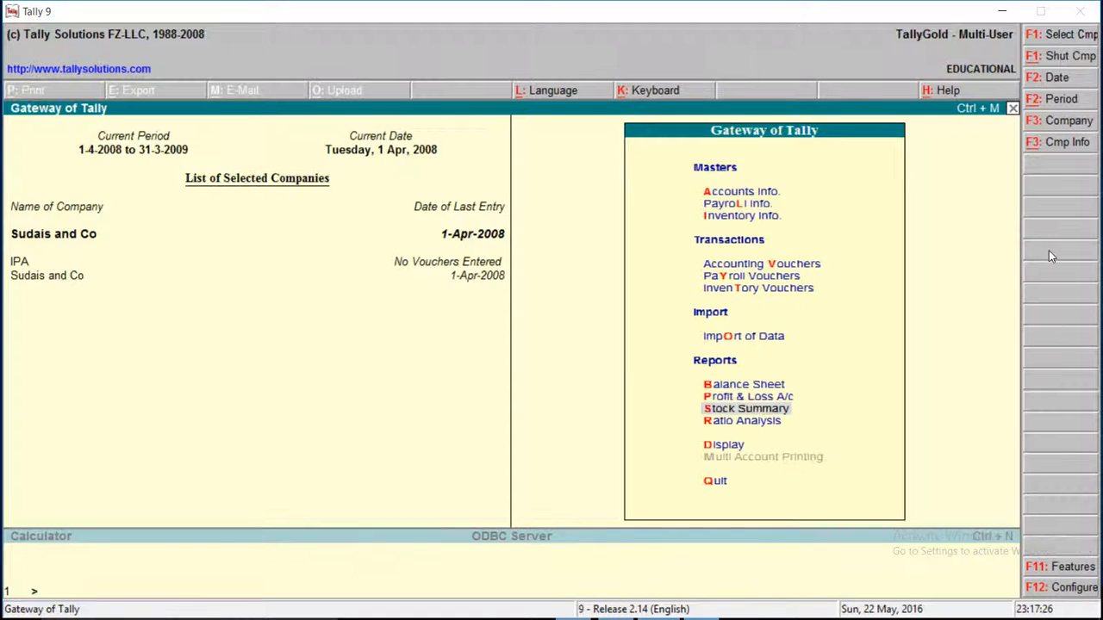
key("Return")
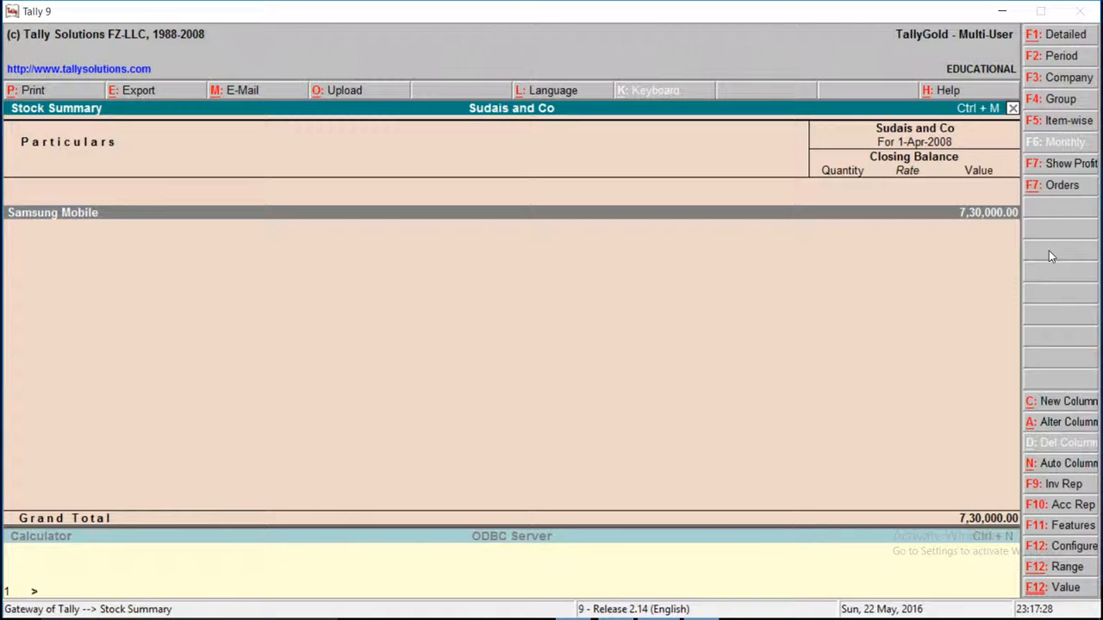
key("Return")
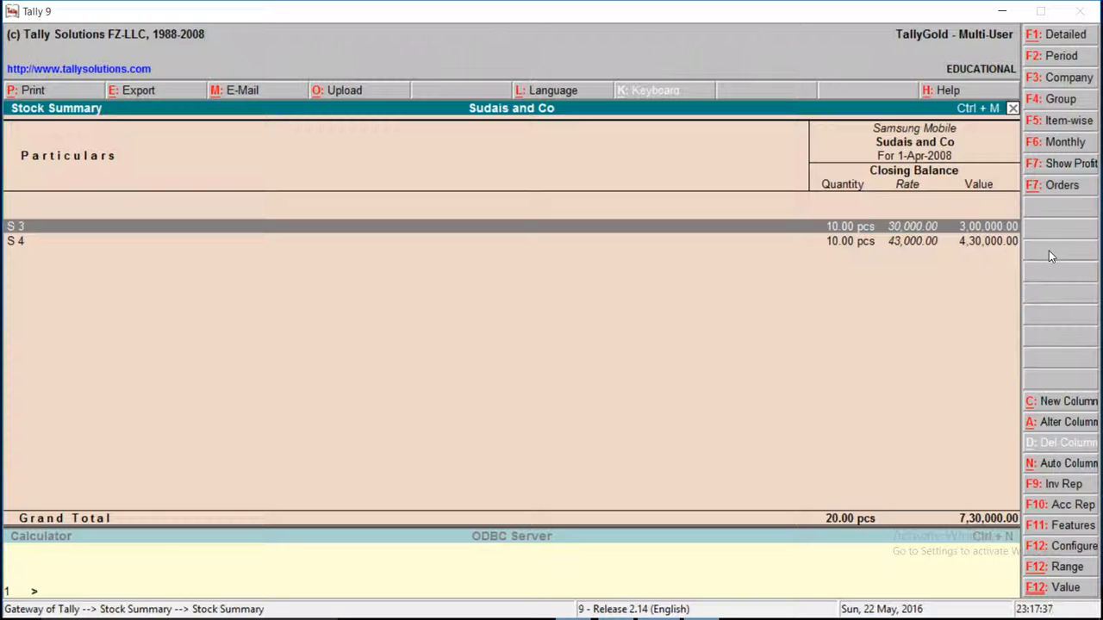
key("Escape")
key("Escape")
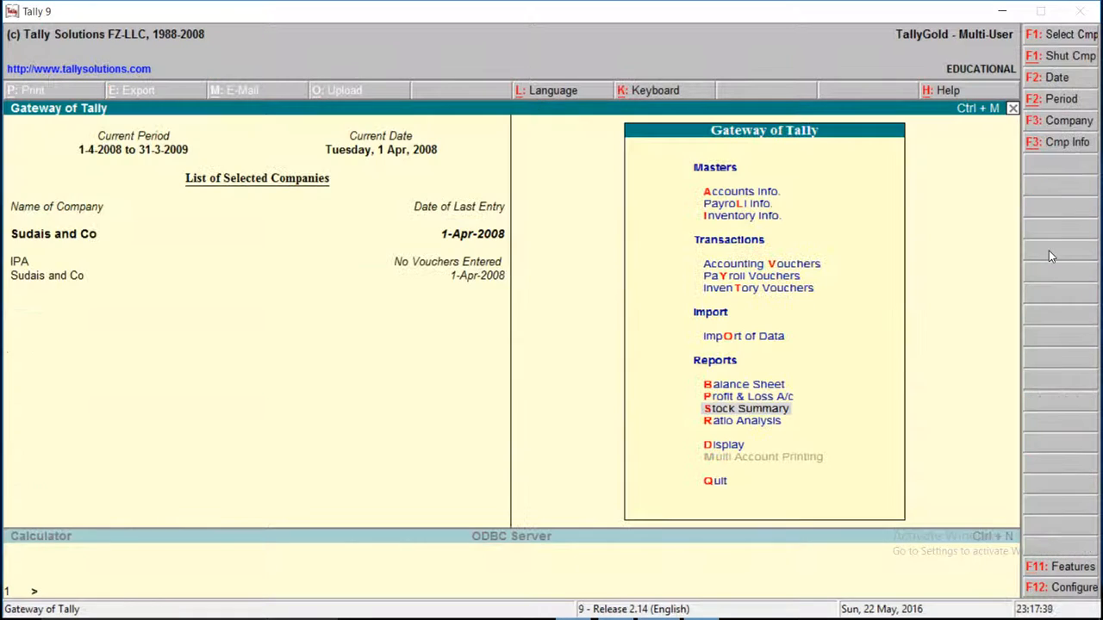
Review the sales, purchase and order vouchers in the Day Book for 1-Apr-2008 and return to the Gateway of Tally
key("Down")
key("Down")
key("Down")
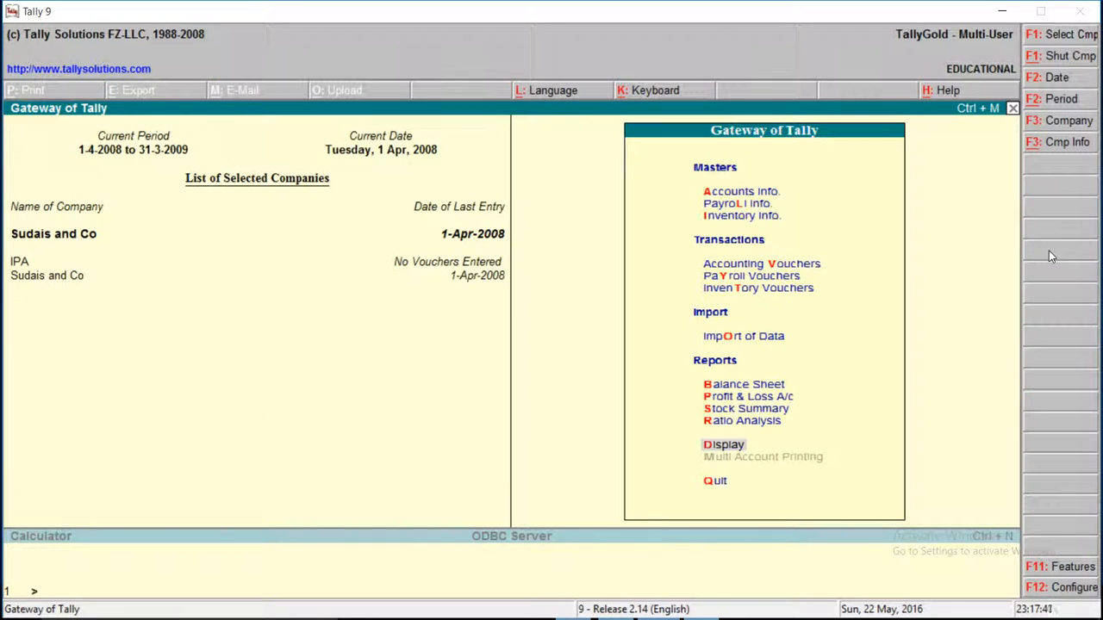
key("Up")
key("Return")
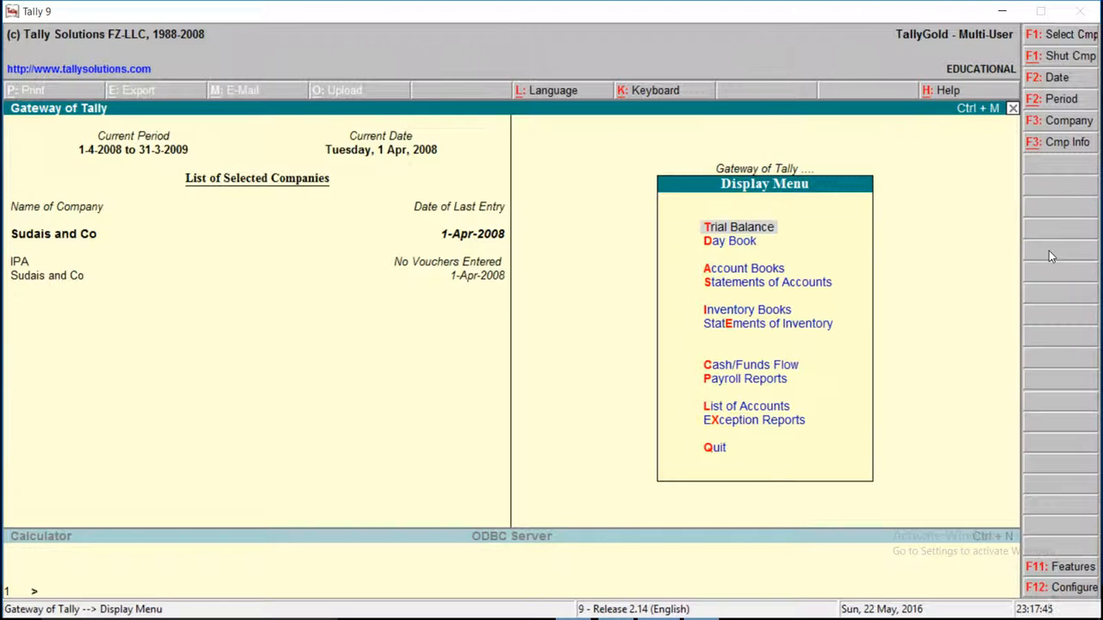
key("Down")
key("Return")
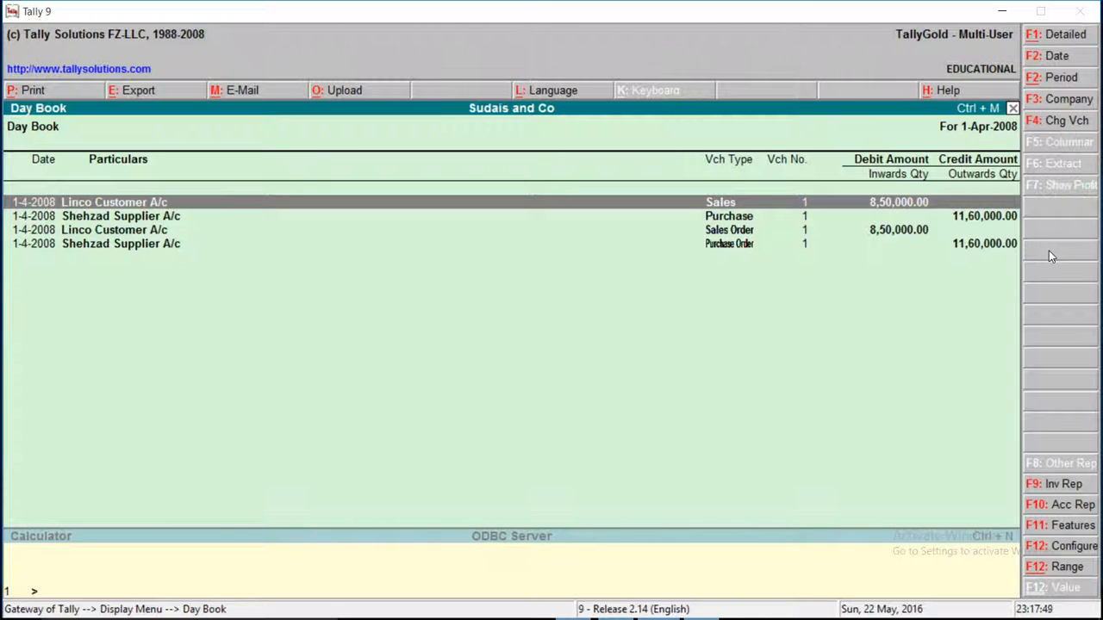
key("Down")
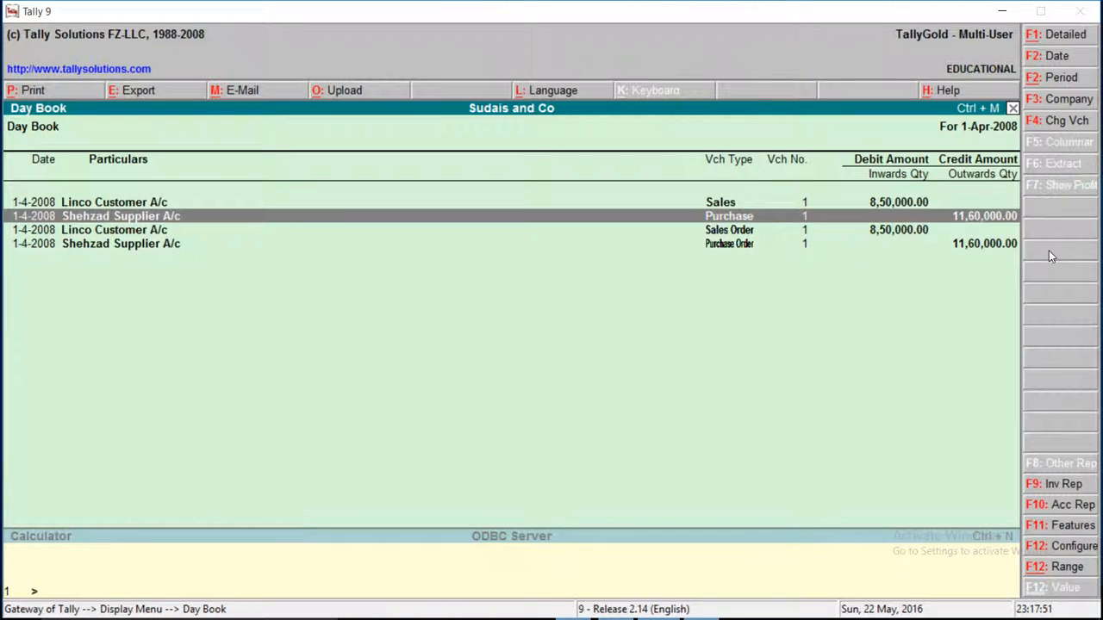
key("Down")
key("Down")
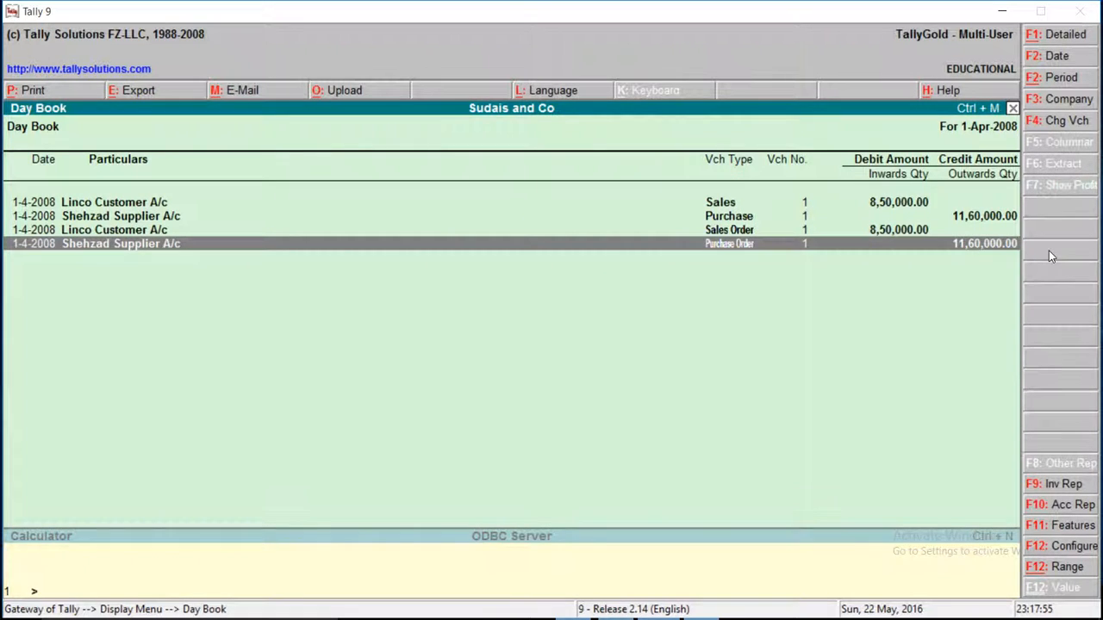
key("Escape")
key("Escape")
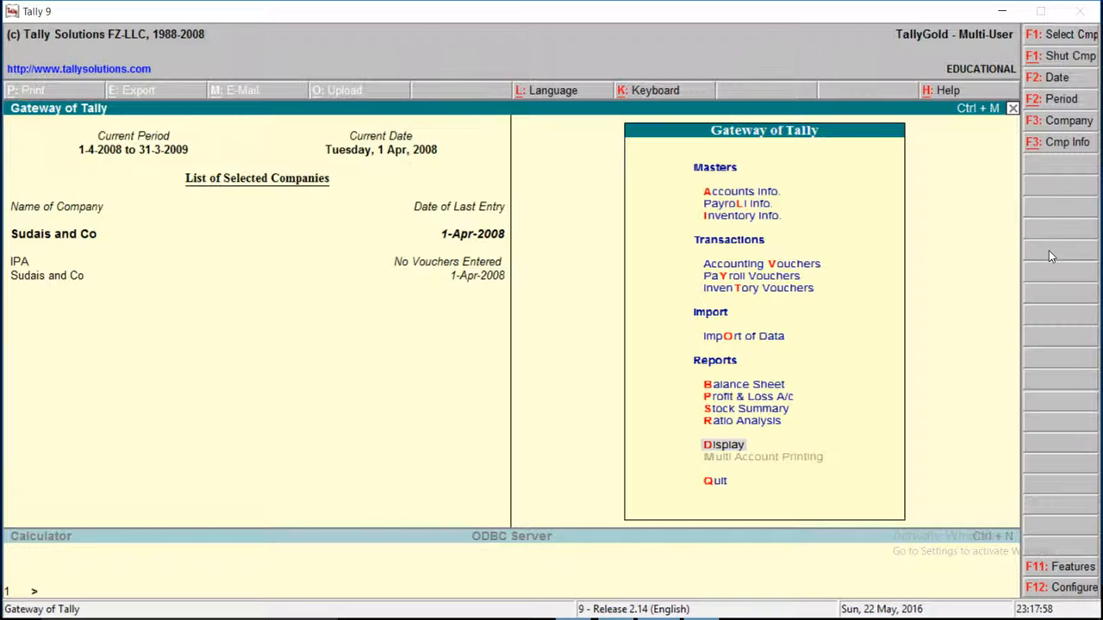
left_click(1001, 11)
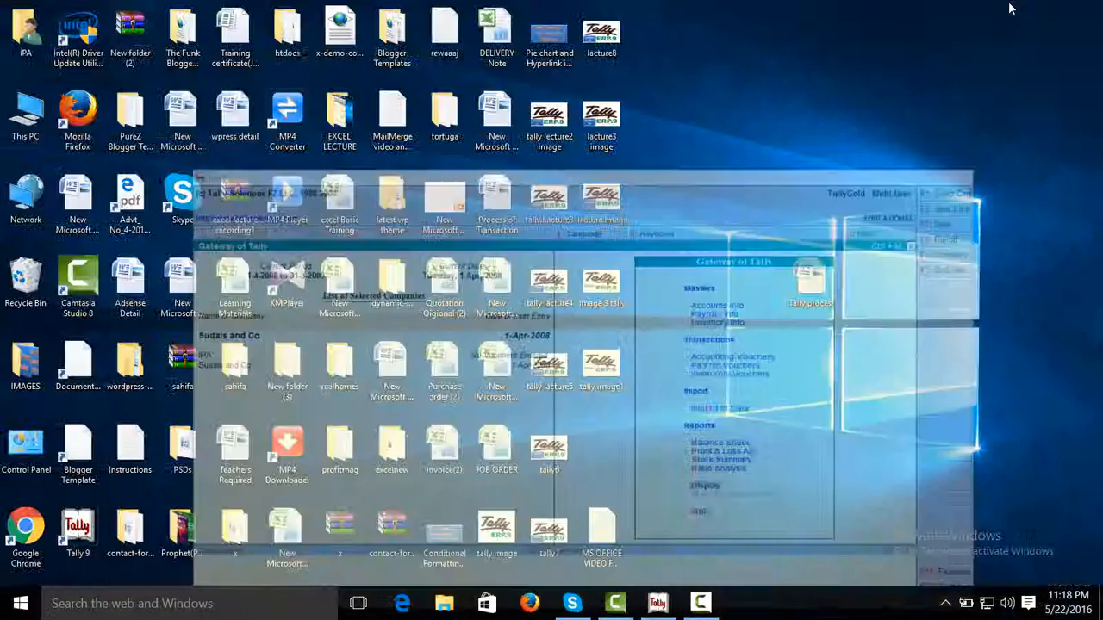
left_click(700, 603)
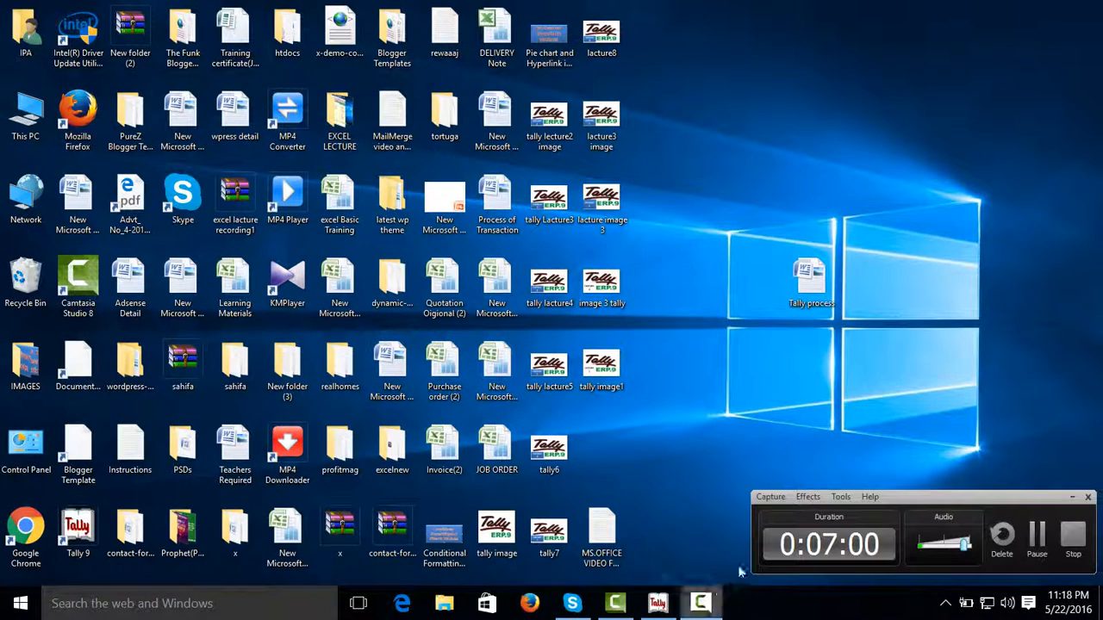